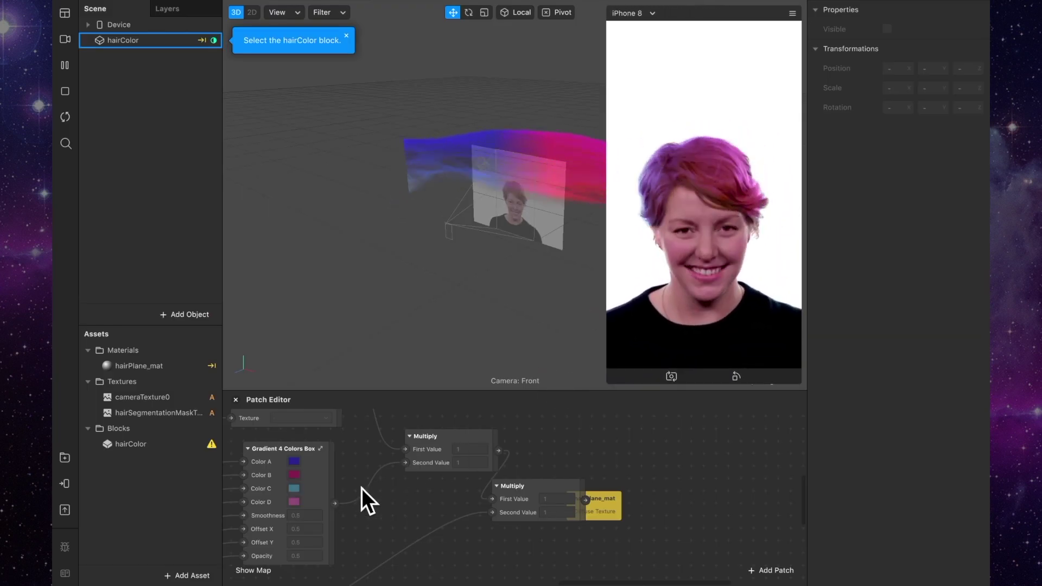
Lower the hairColor gradient's smoothness and raise its opacity.
scroll(356, 490, left, 5)
scroll(357, 490, up, 3)
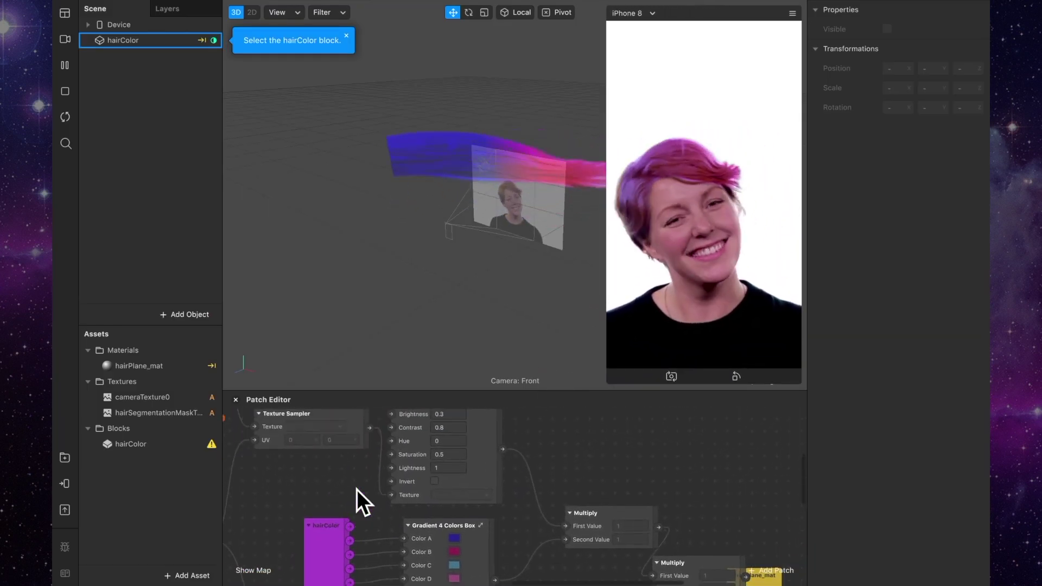
click(136, 44)
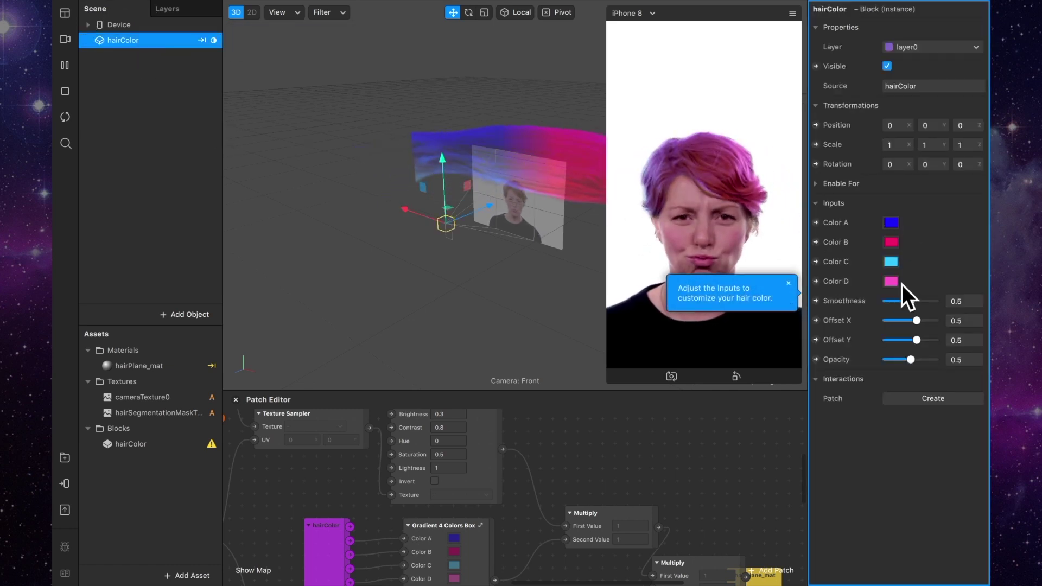
mouse_move(913, 305)
mouse_down()
mouse_move(887, 305)
mouse_move(901, 304)
mouse_up()
drag(915, 361, 924, 351)
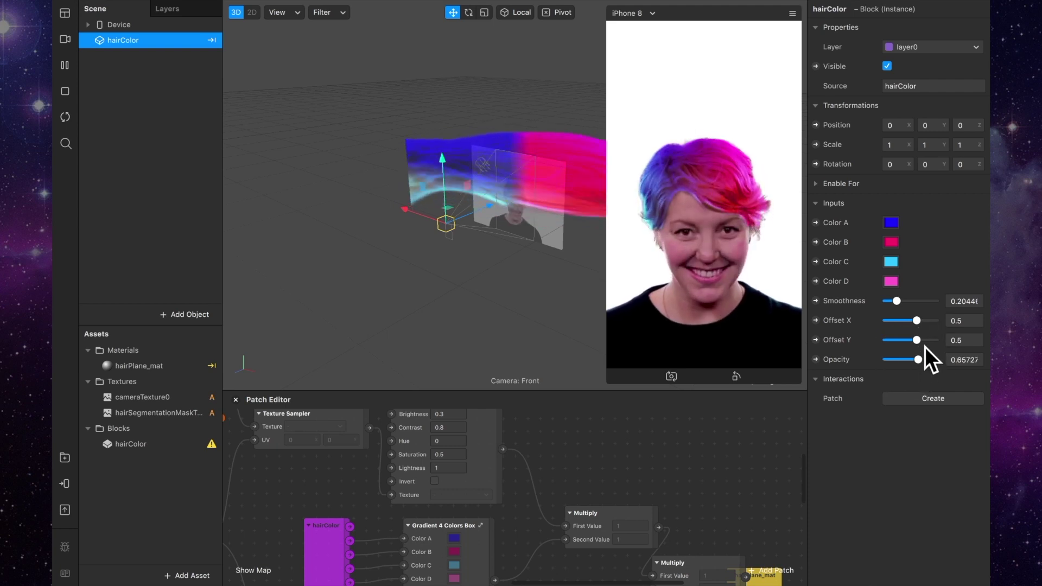
Set the hairPlane_mat blend mode to Add, then change it to Multiply.
click(172, 366)
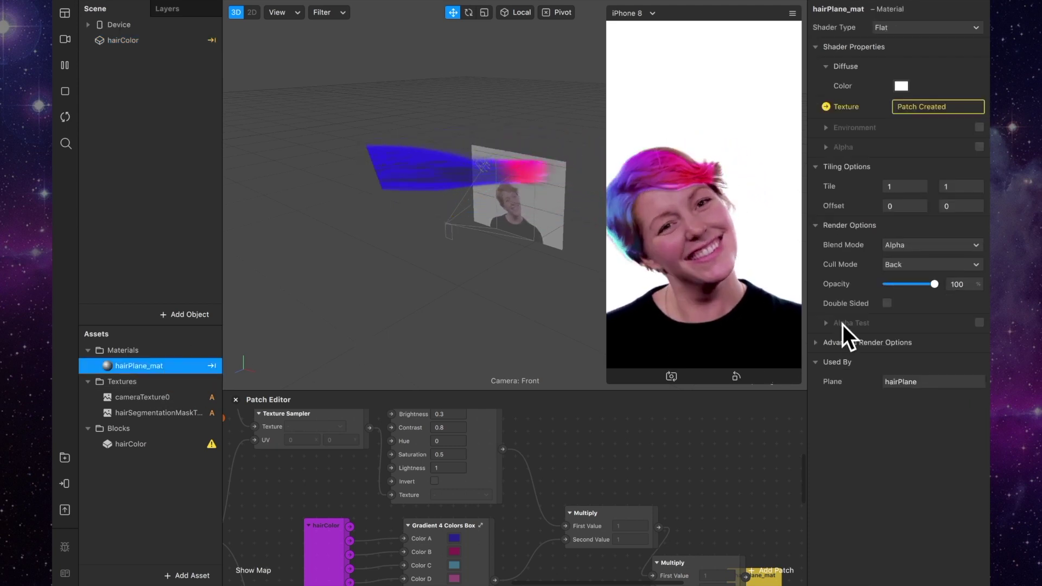
click(912, 247)
click(912, 247)
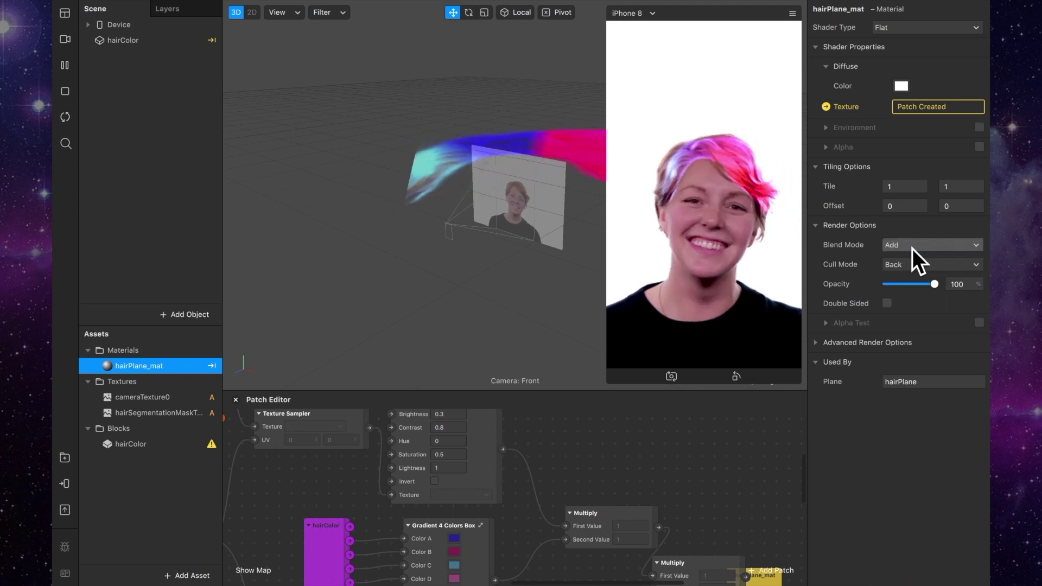
click(913, 248)
click(923, 300)
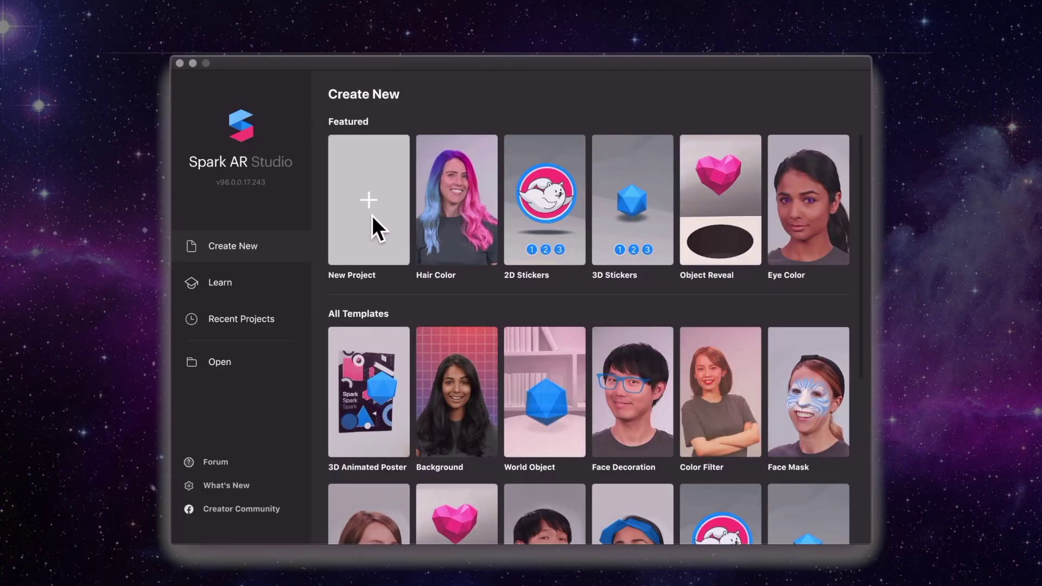
Create a new blank project and widen the device preview.
click(379, 192)
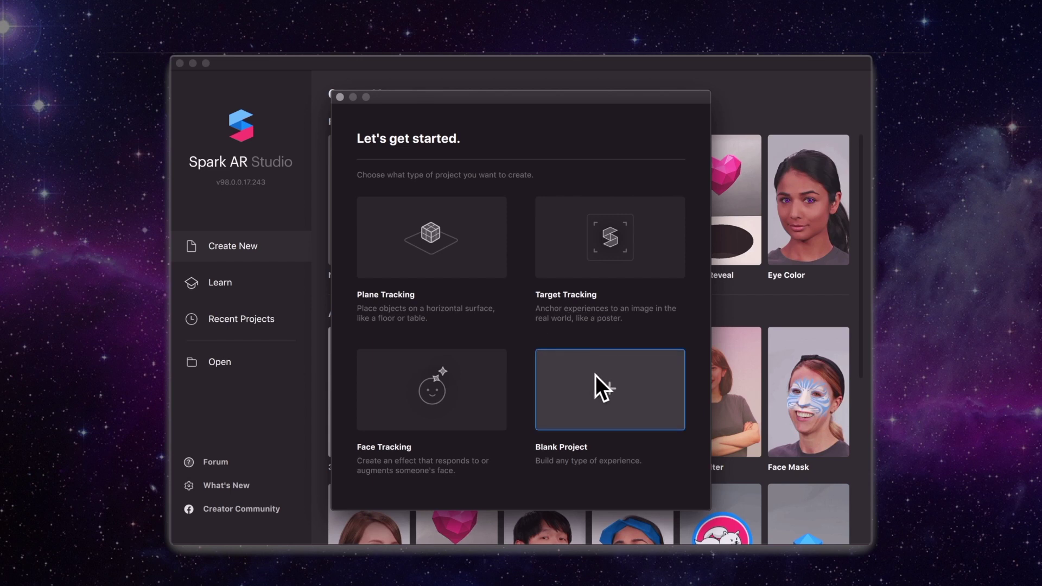
click(616, 375)
drag(660, 240, 498, 423)
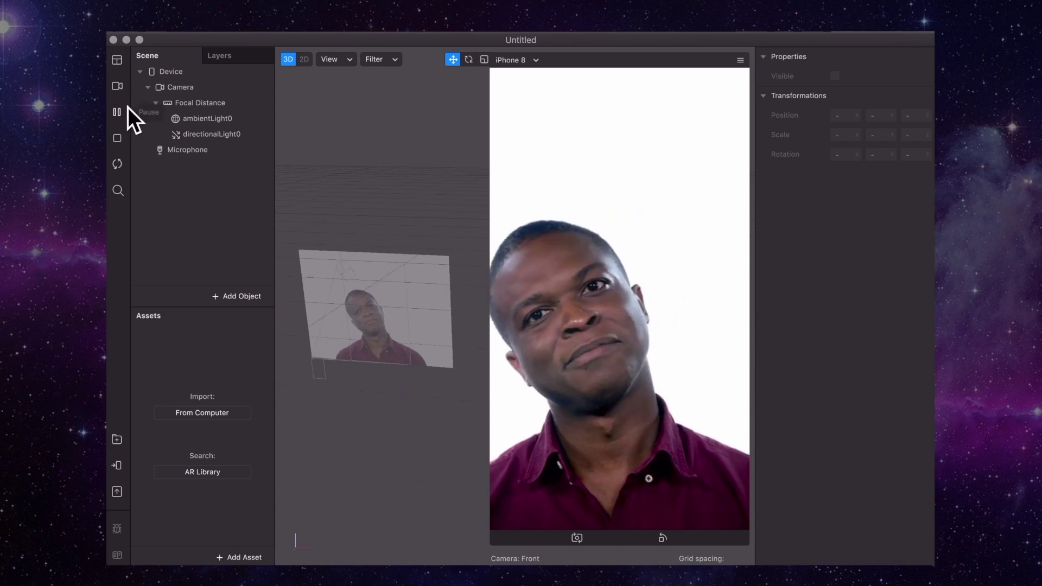
Switch the camera simulation video to the red-haired woman.
click(117, 88)
click(223, 158)
click(392, 208)
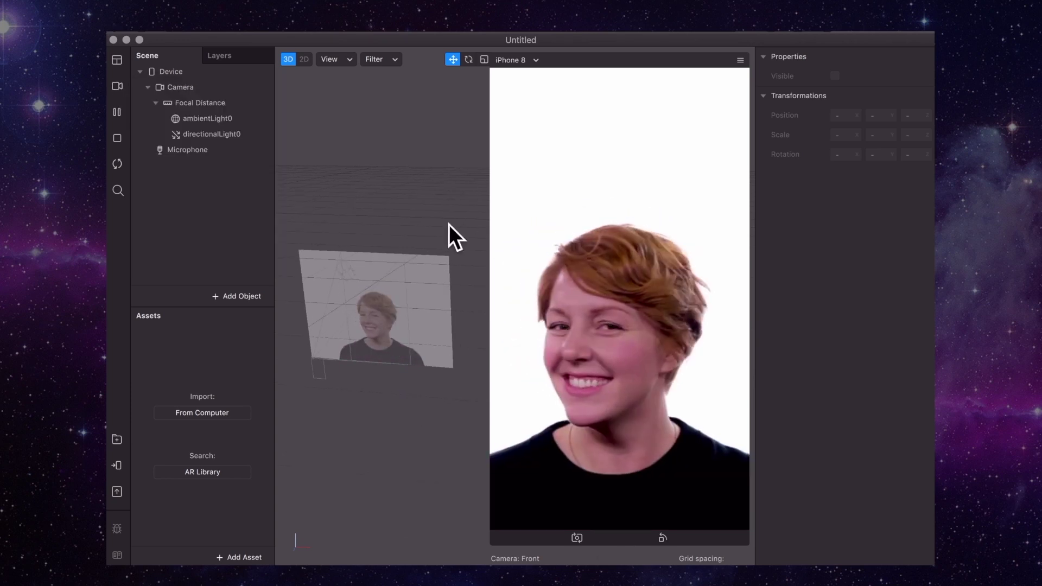
Add Hair segmentation to the Camera, remove Facebook as a platform, and select hairSegmentationMaskTexture.
click(206, 87)
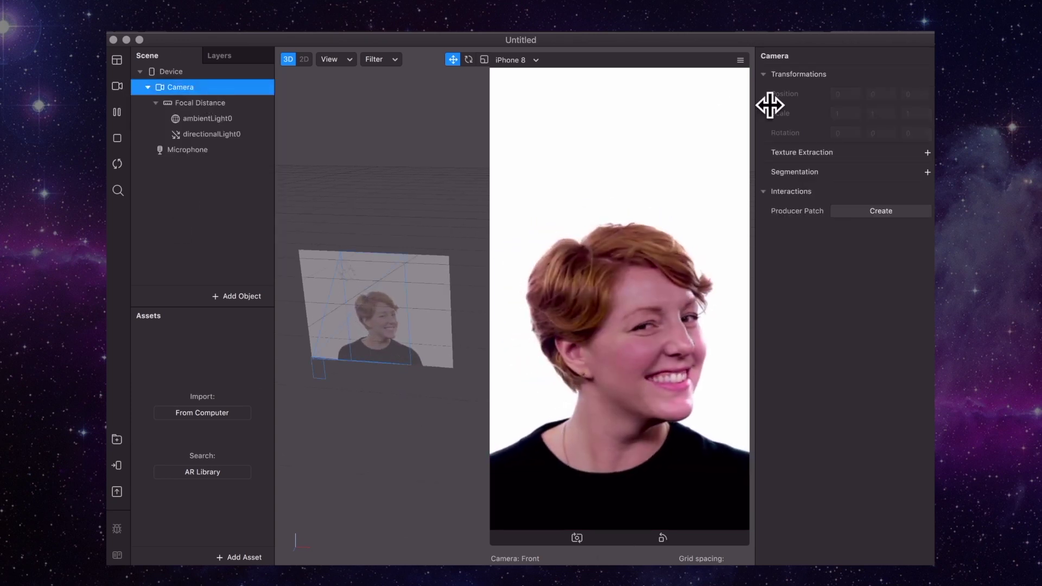
click(927, 172)
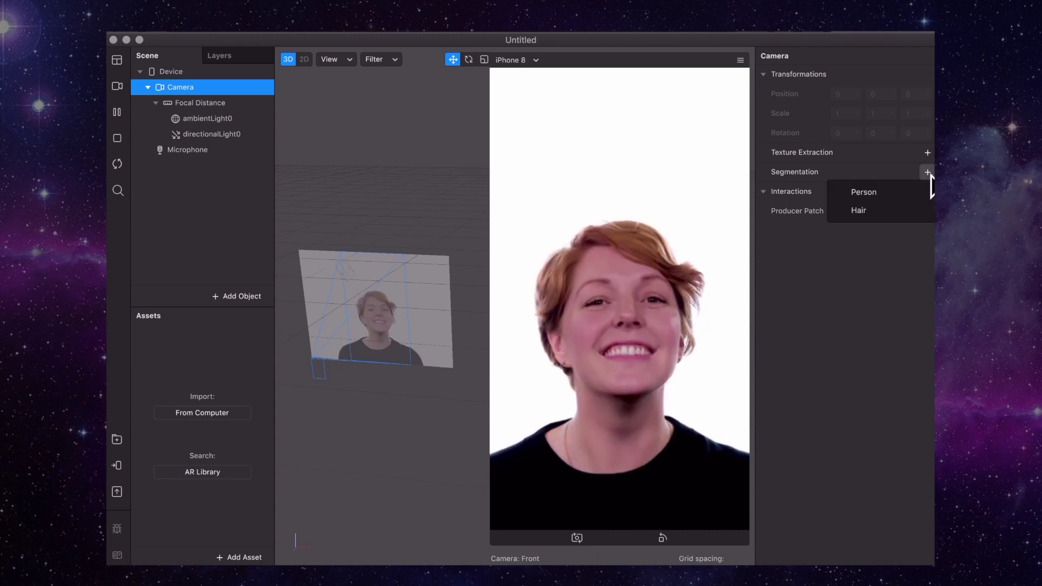
click(890, 211)
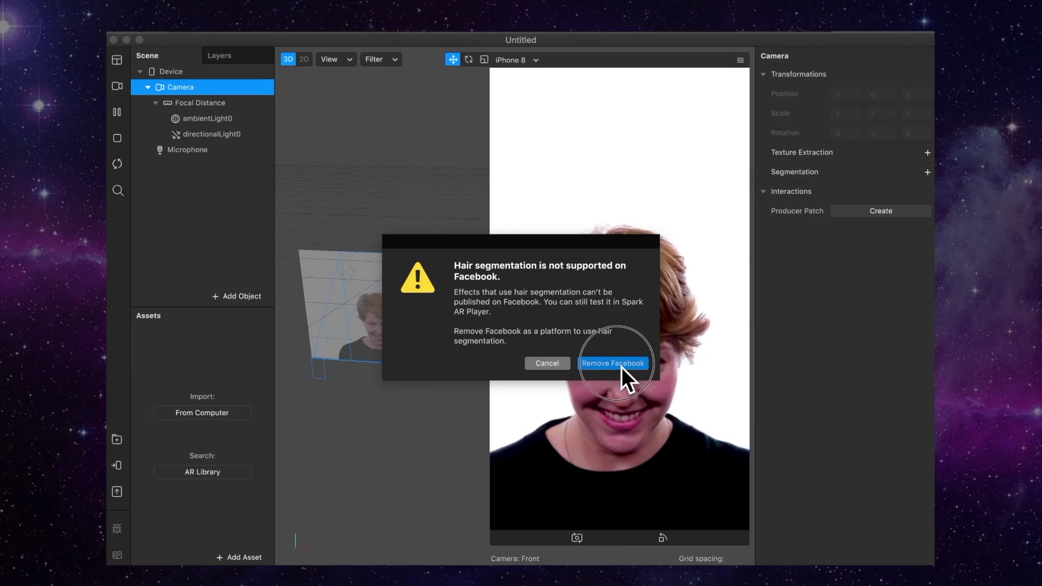
click(785, 485)
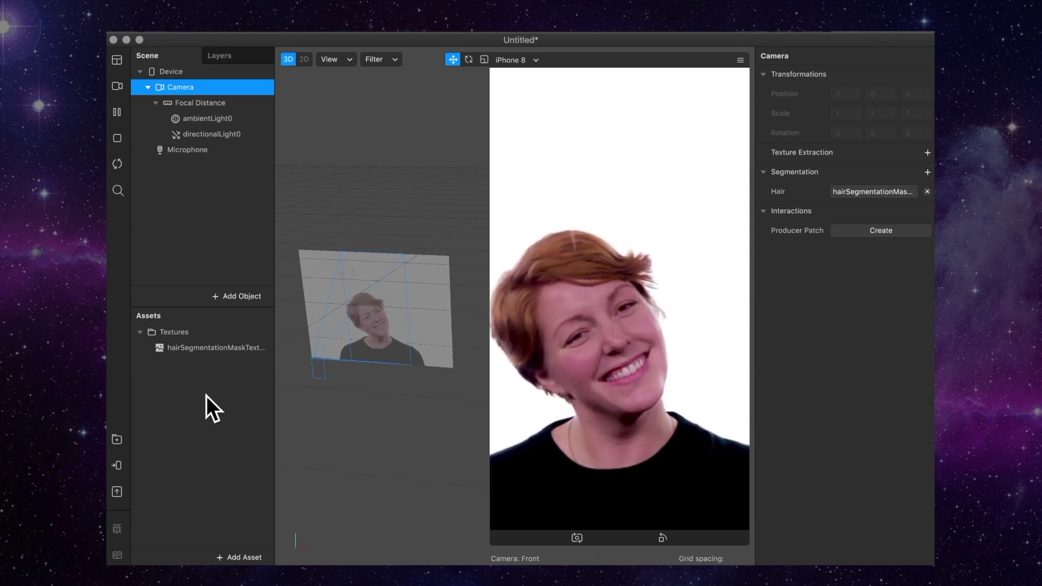
click(216, 350)
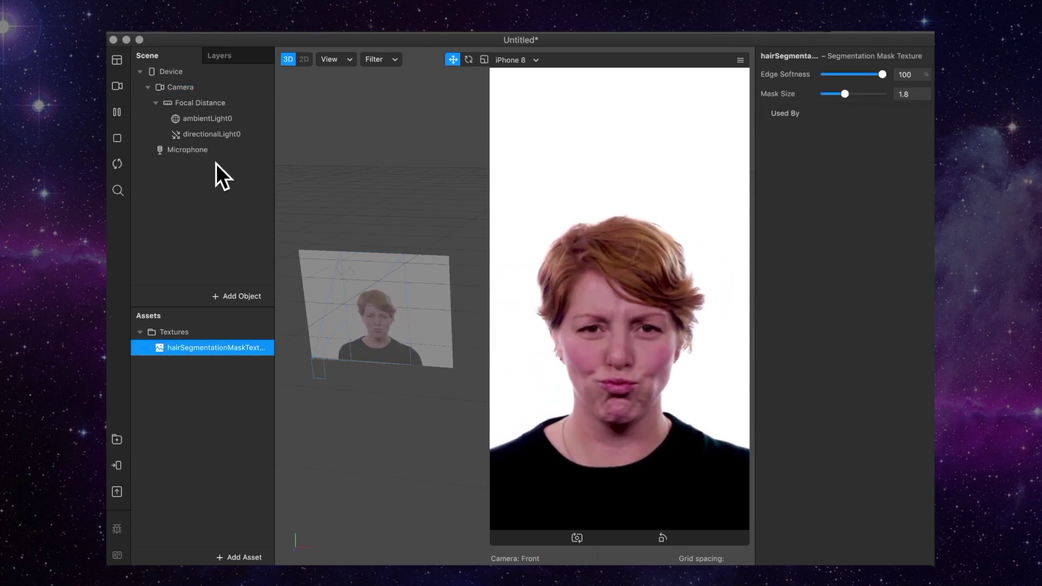
Insert a rectangle and size it to 100% relative width and height.
click(244, 298)
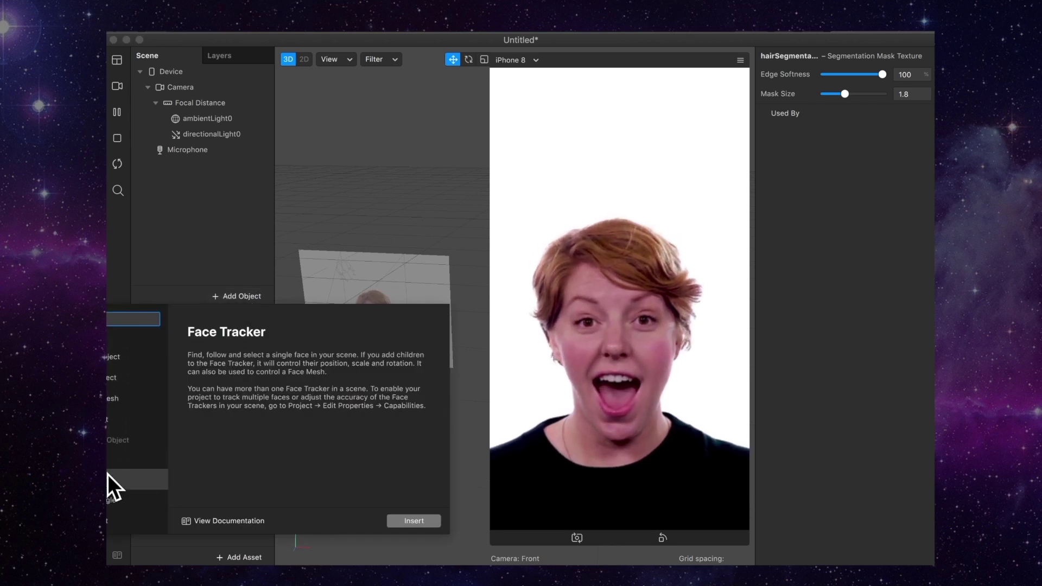
click(108, 478)
click(414, 521)
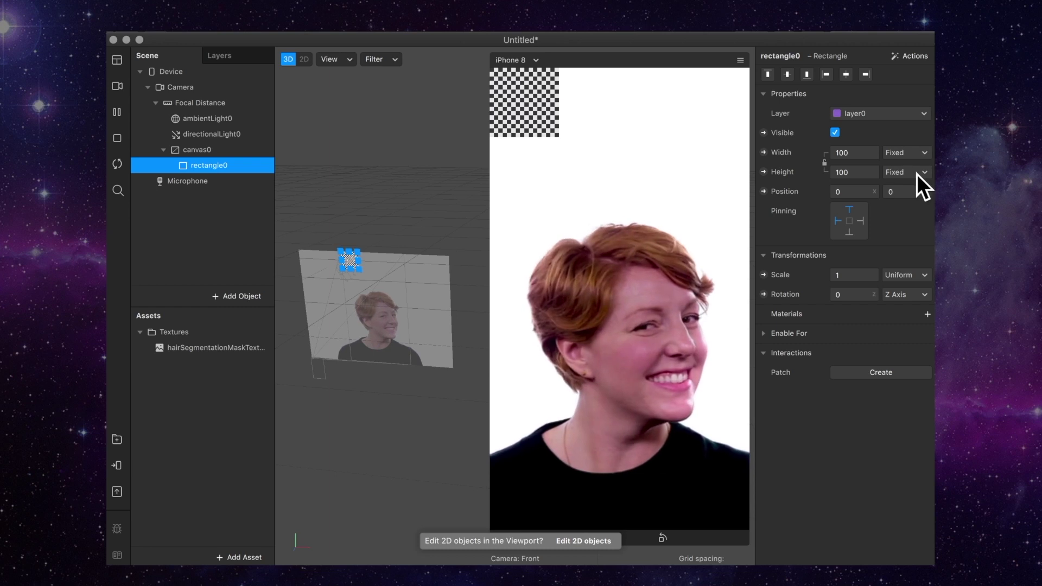
click(859, 178)
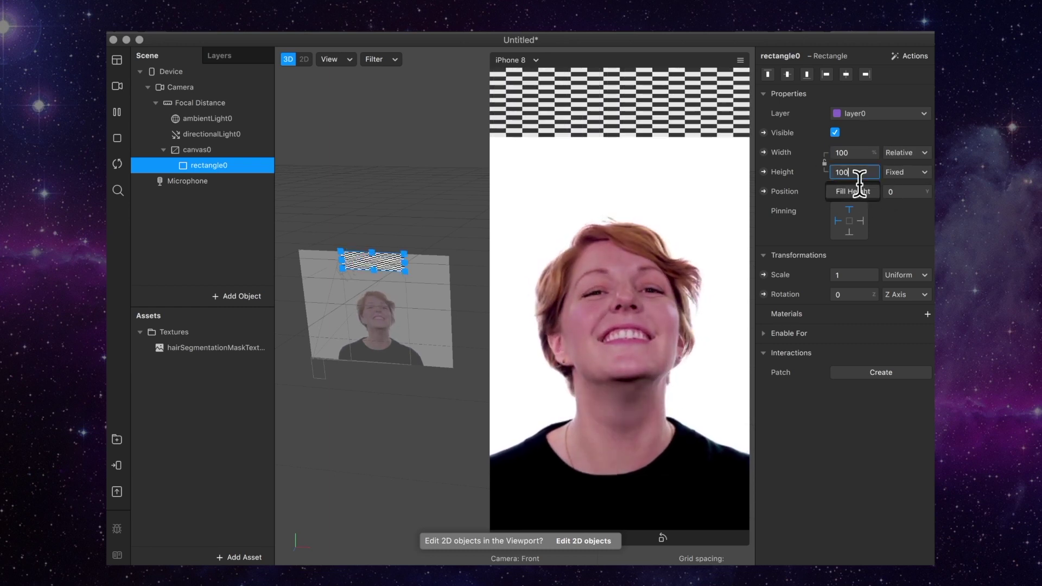
click(861, 194)
click(910, 174)
click(911, 190)
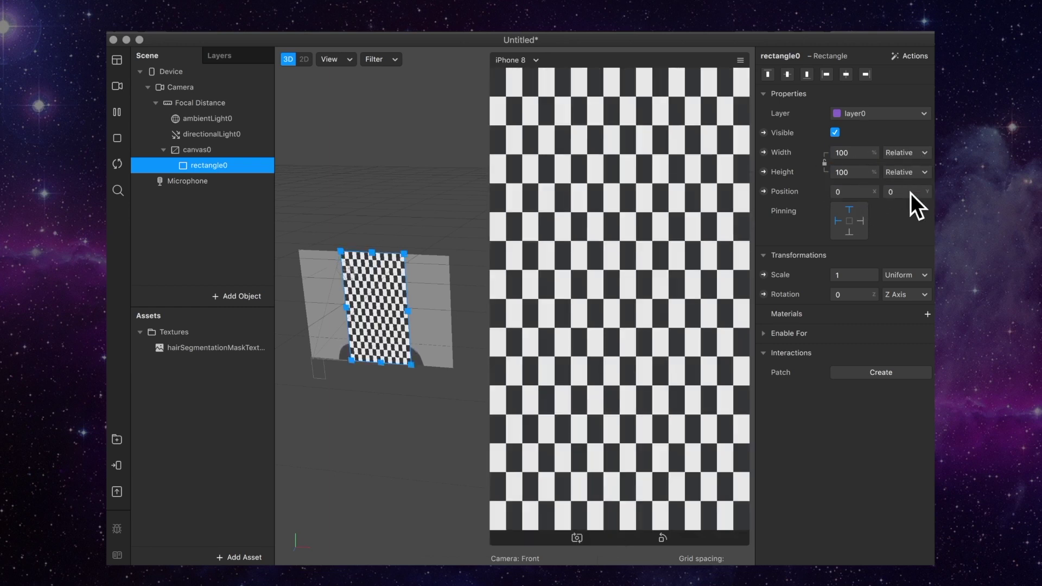
Give the rectangle a new Flat-shader material named 'hair'.
click(927, 315)
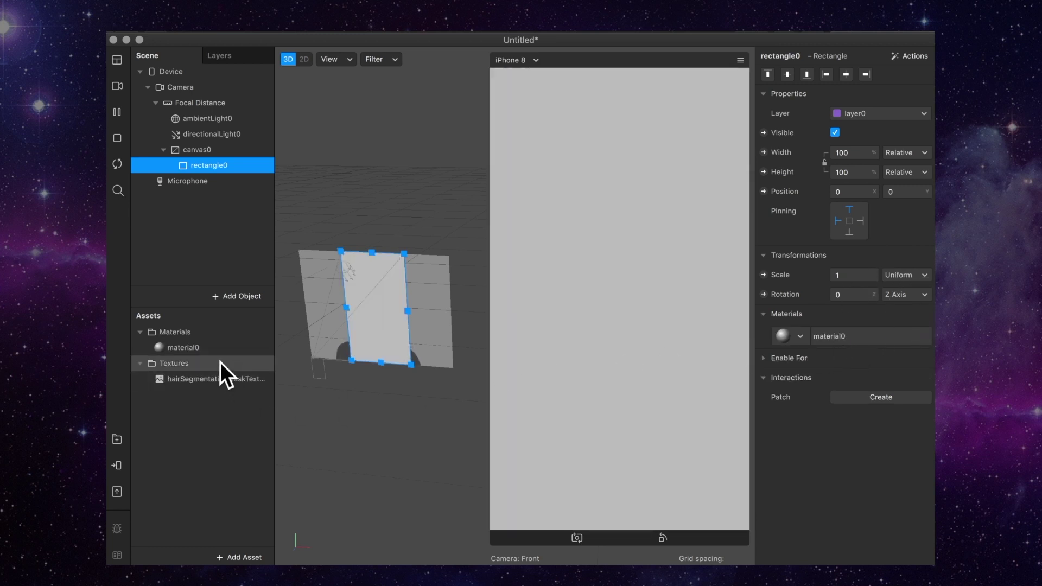
double_click(217, 348)
text(hair)
key(Return)
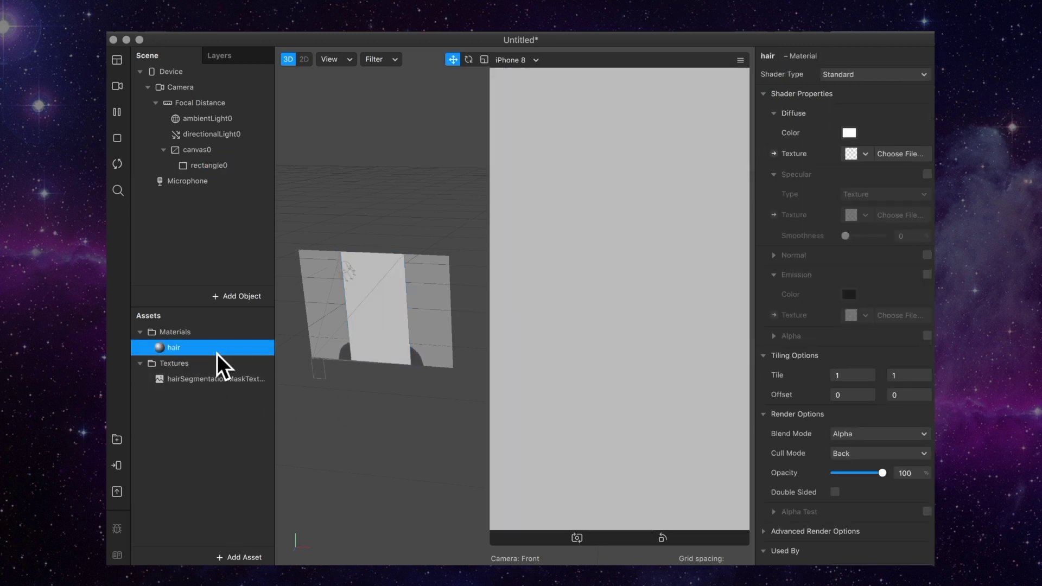
click(848, 76)
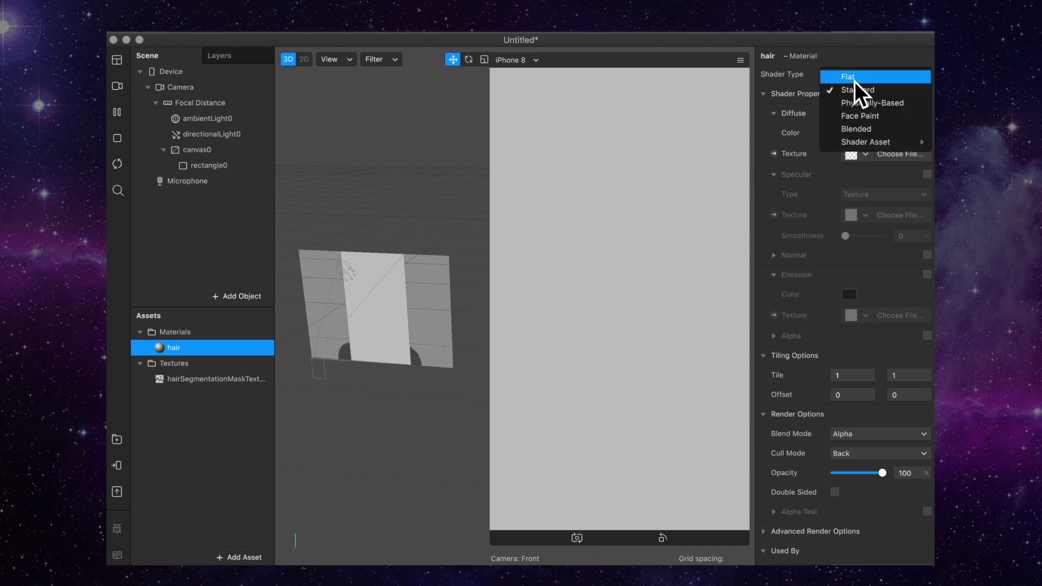
click(854, 81)
Enable alpha using hairSegmentationMaskTexture0, toggling Invert on and back off.
click(927, 194)
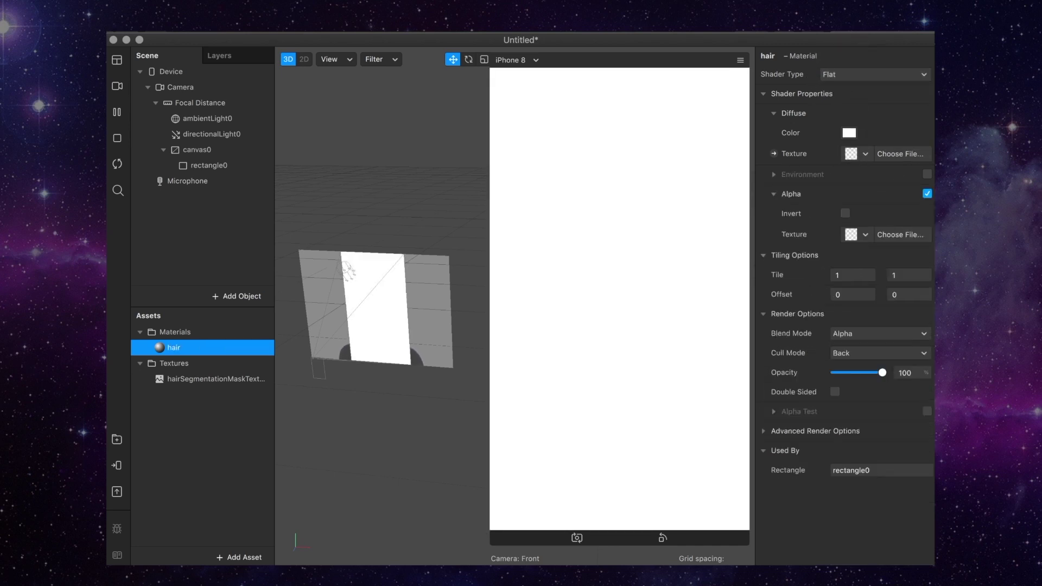
click(865, 235)
click(862, 258)
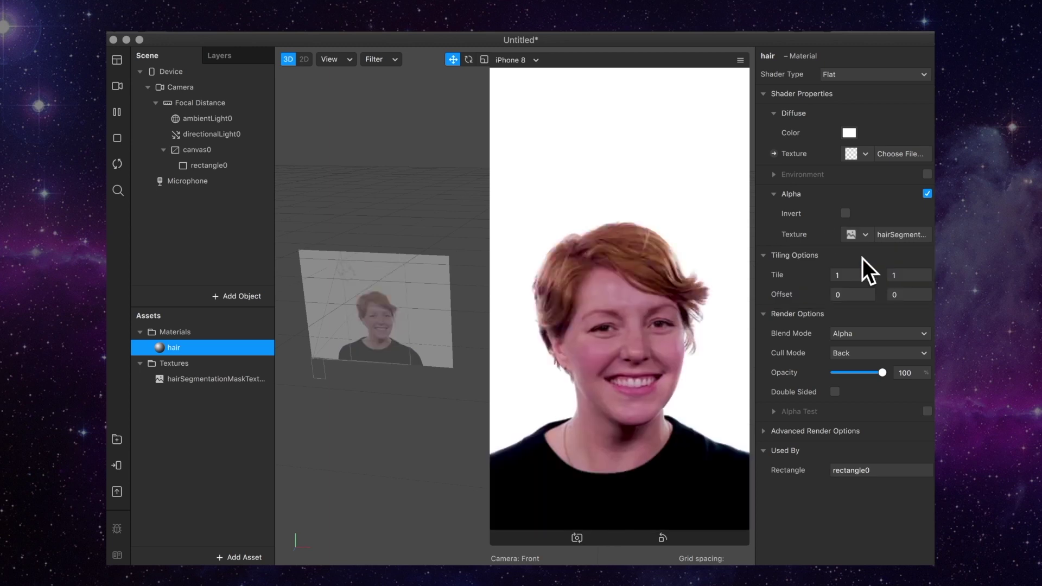
click(847, 215)
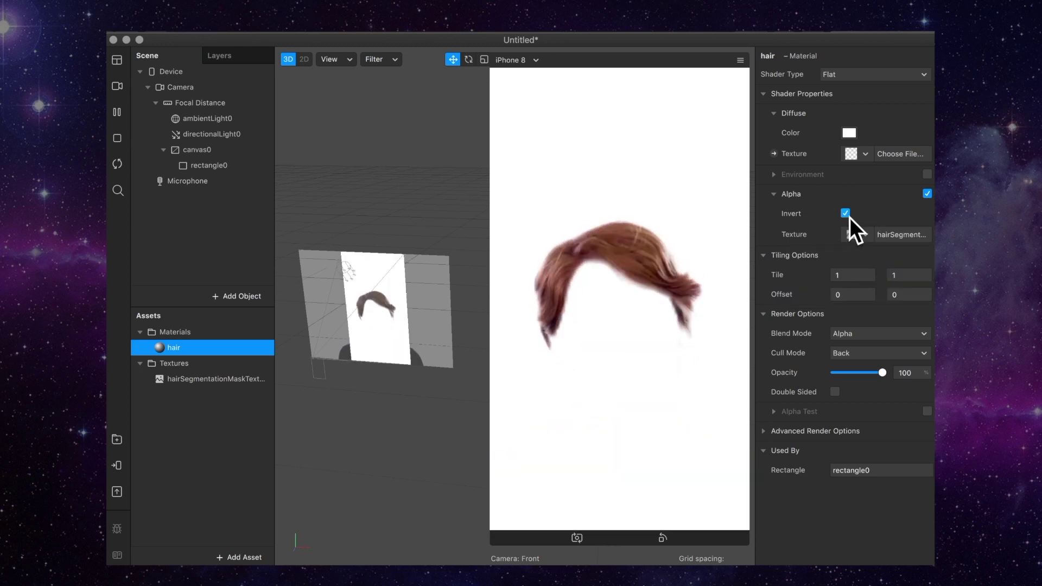
click(848, 216)
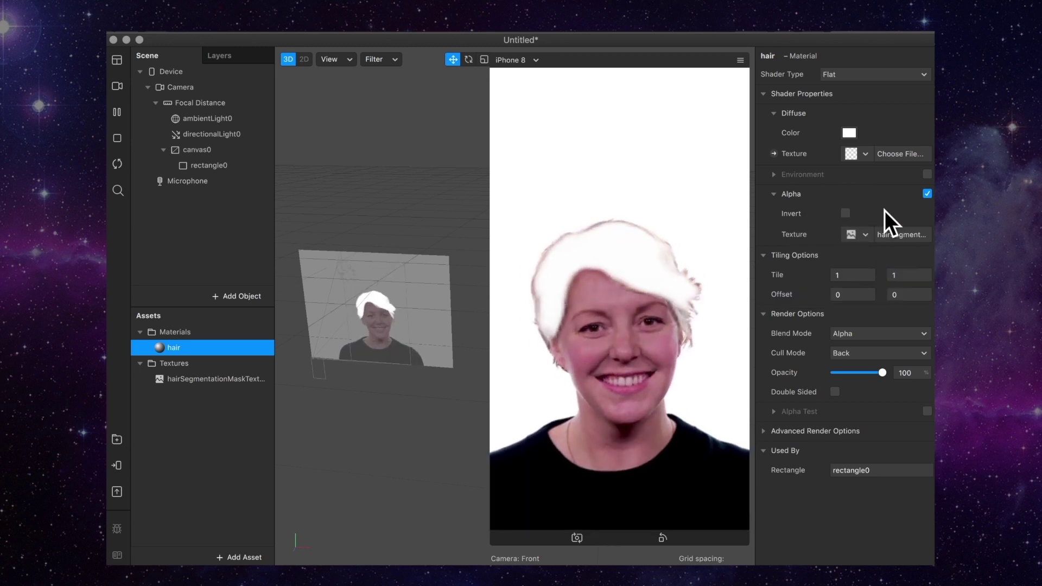
Turn the hair Diffuse Texture into a patch and place an Adjust Colors Shader beside it.
click(774, 154)
drag(524, 266, 583, 234)
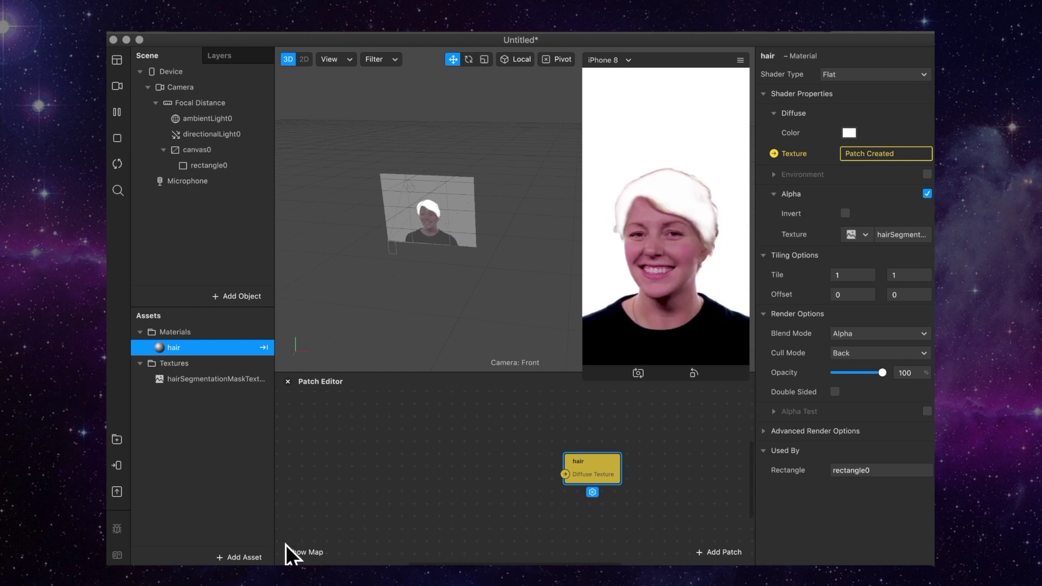
click(244, 558)
mouse_move(340, 398)
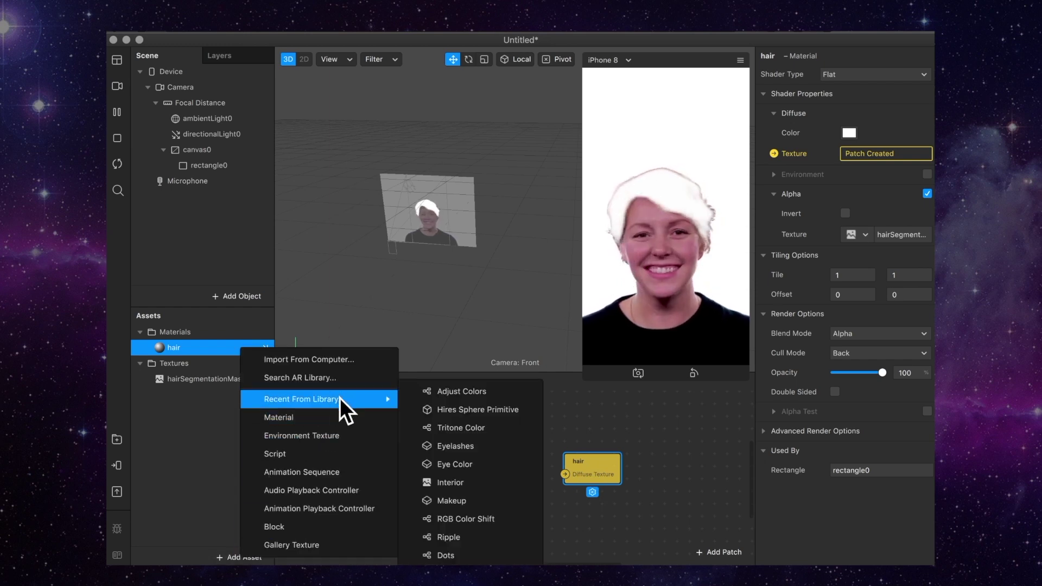
click(441, 392)
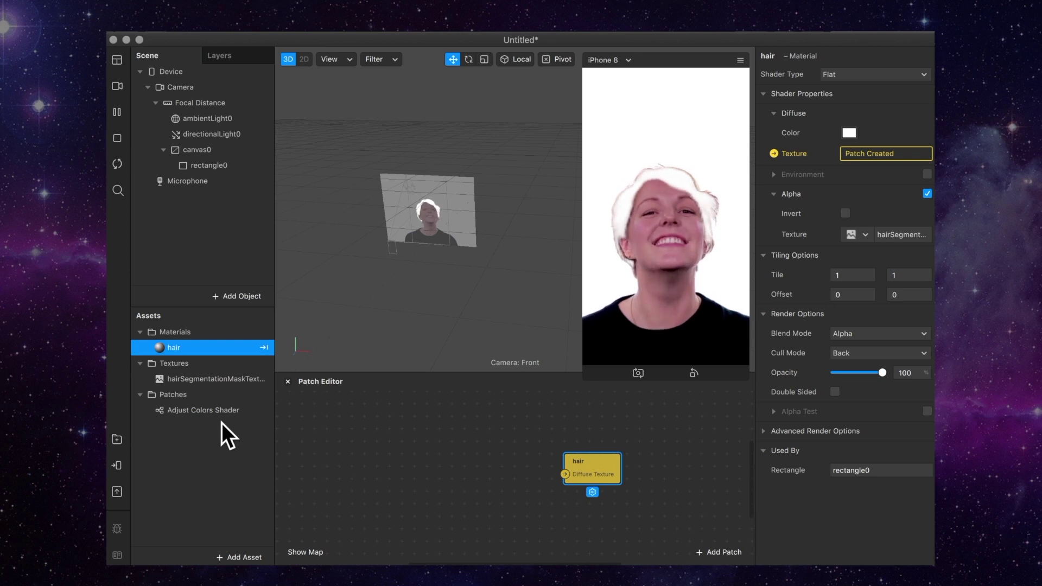
drag(203, 411, 497, 439)
drag(584, 465, 591, 438)
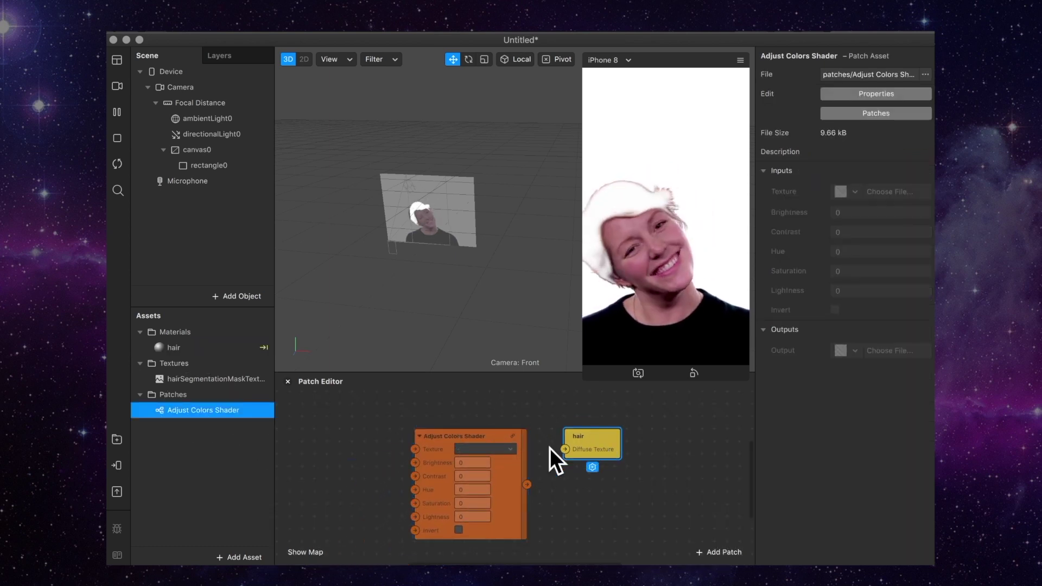
Add a blue Color Value patch wired into the Adjust Colors Shader's Texture input.
right_click(338, 452)
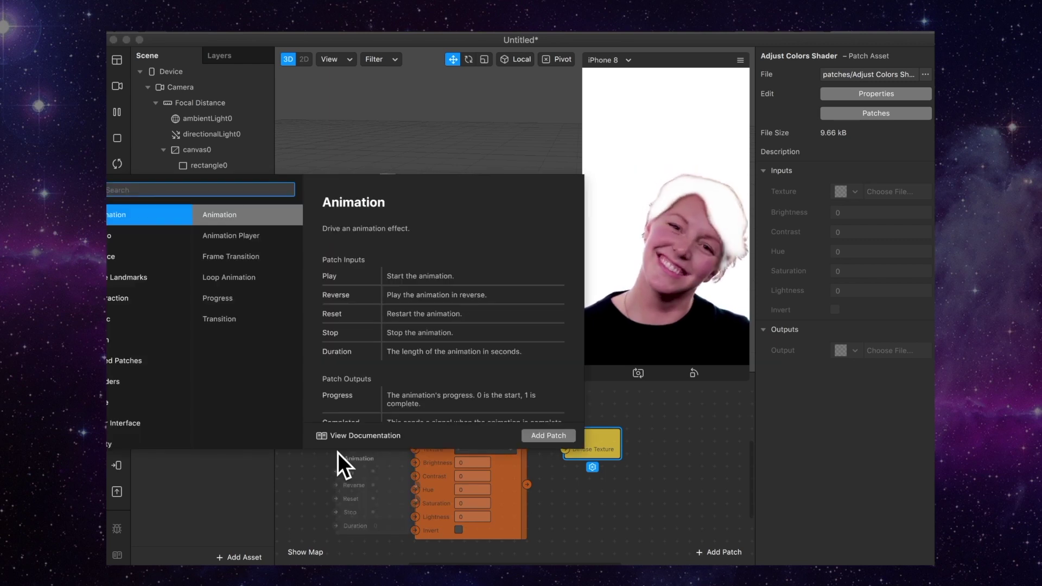
text(value)
key(Return)
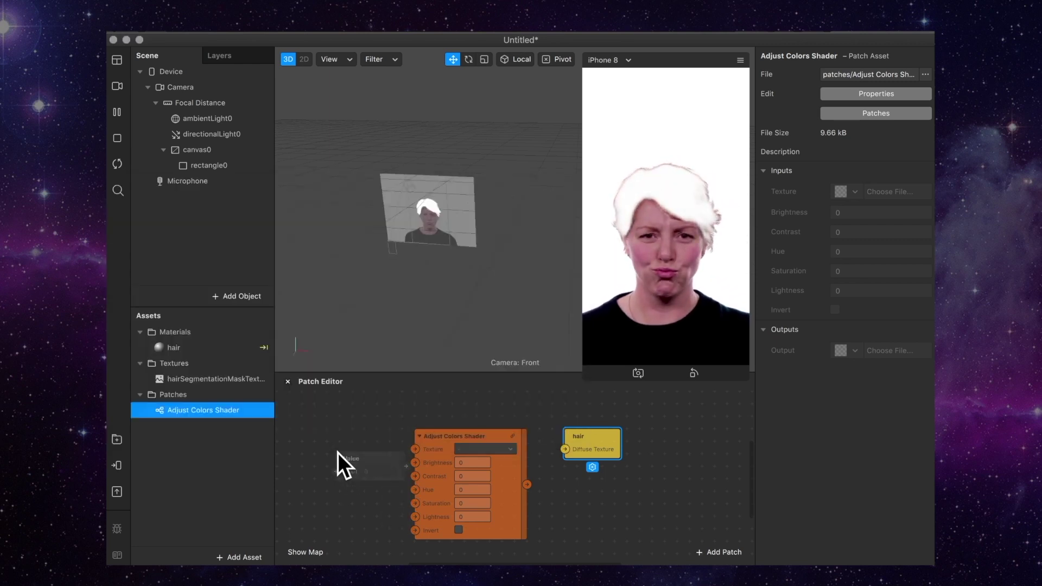
click(358, 455)
click(370, 481)
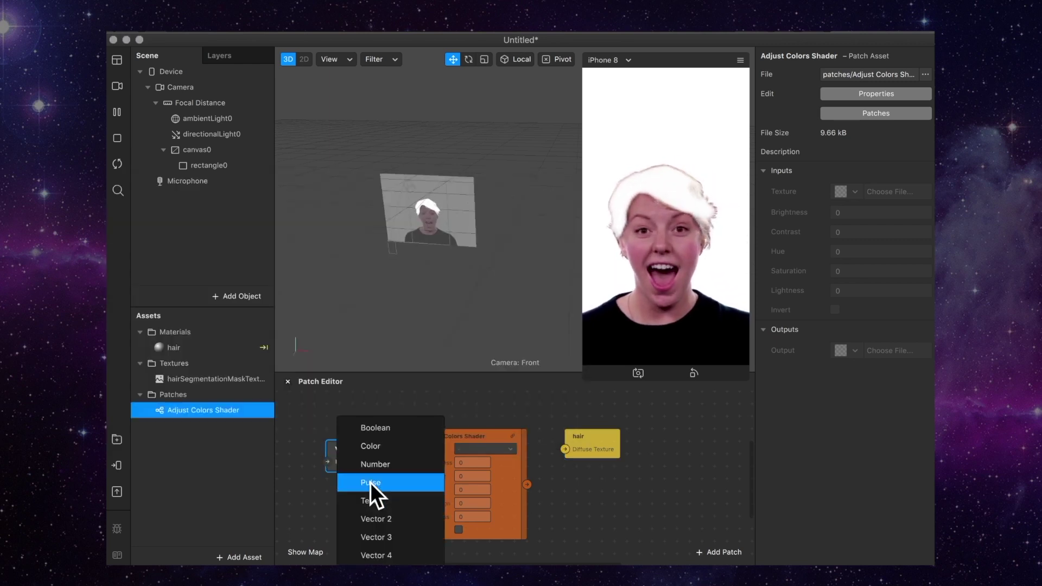
click(376, 451)
drag(375, 456, 415, 450)
click(359, 462)
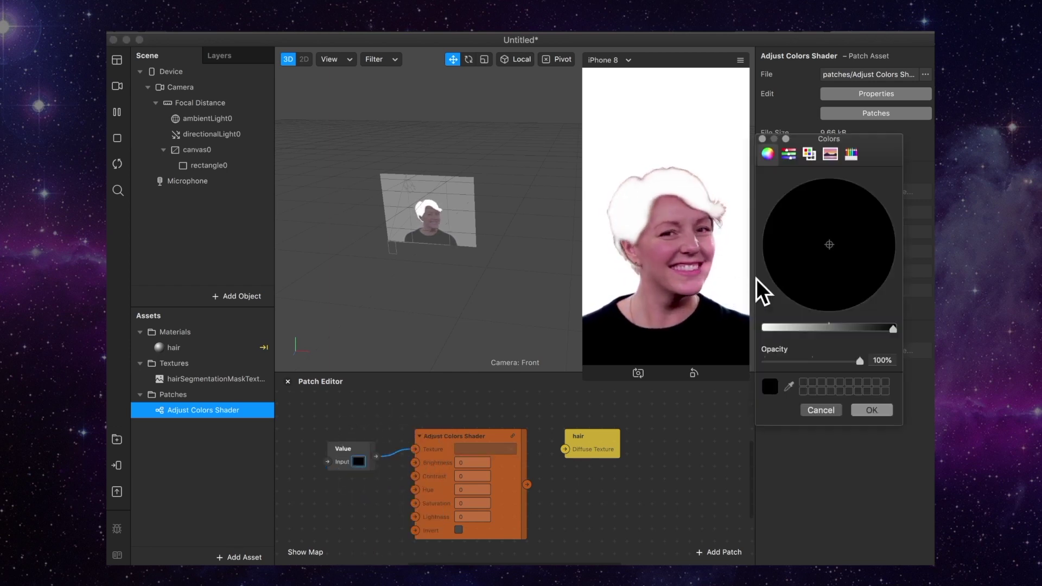
drag(782, 329, 735, 330)
click(790, 299)
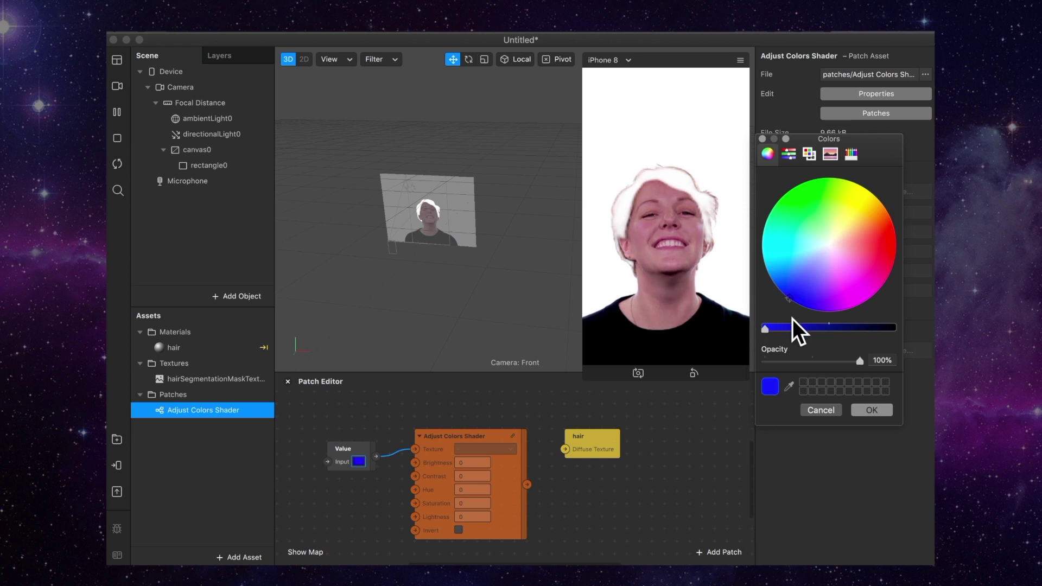
click(864, 411)
Connect the shader output to hair's Diffuse Texture and set hair blending to Add.
drag(527, 484, 634, 452)
drag(512, 479, 535, 461)
click(209, 348)
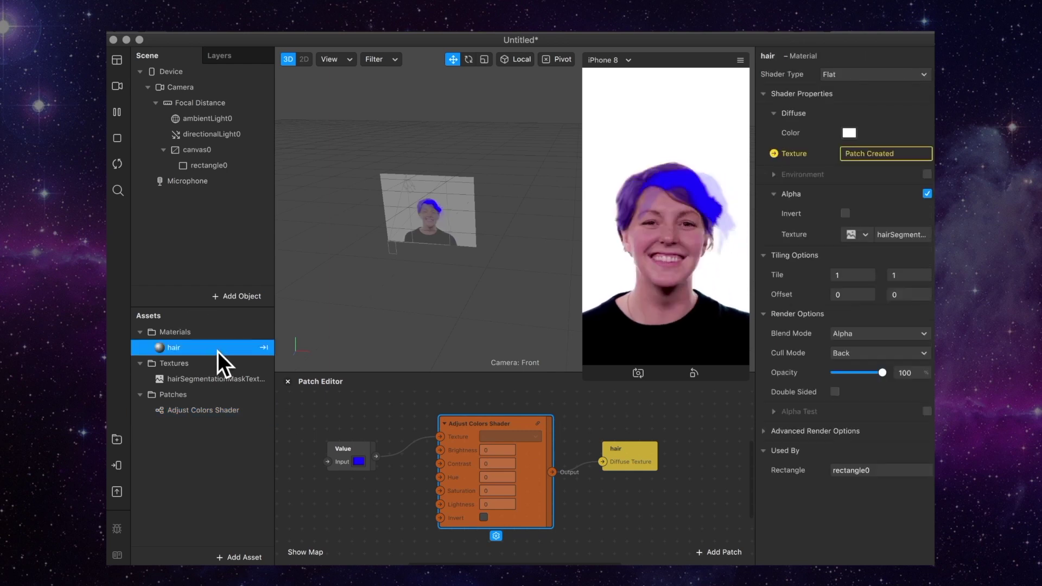
click(858, 338)
click(857, 338)
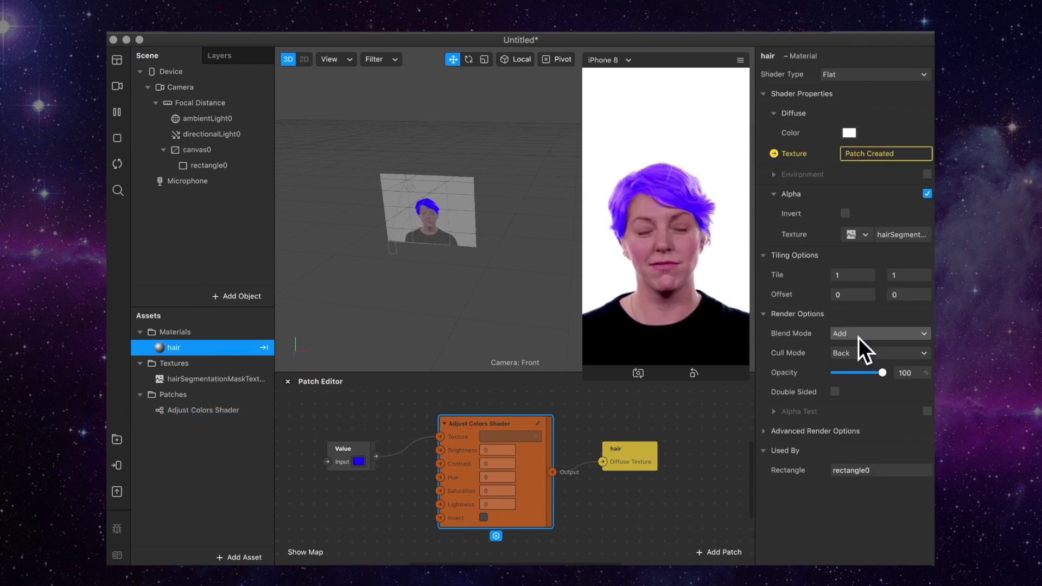
drag(353, 456, 357, 426)
Add a Loop Animation patch below the Value node.
click(353, 500)
double_click(353, 500)
text(loo)
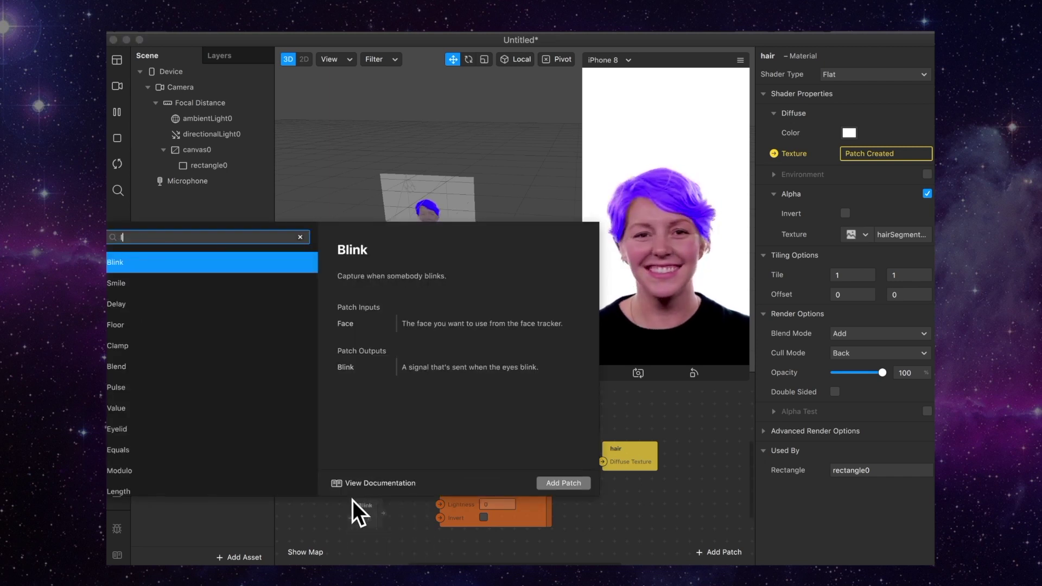
click(338, 510)
double_click(338, 510)
text(loop)
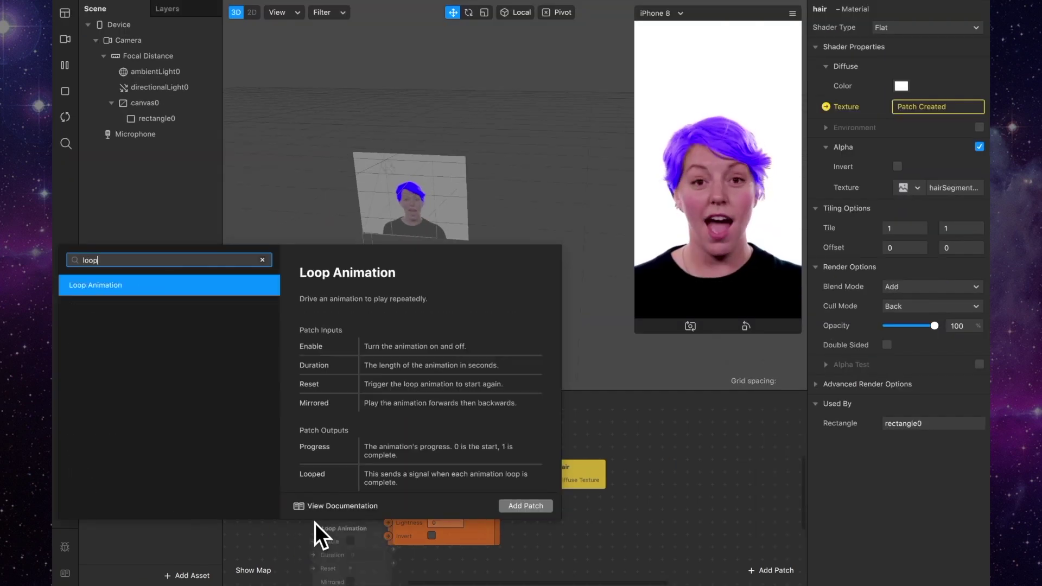
key(Return)
drag(343, 534, 281, 506)
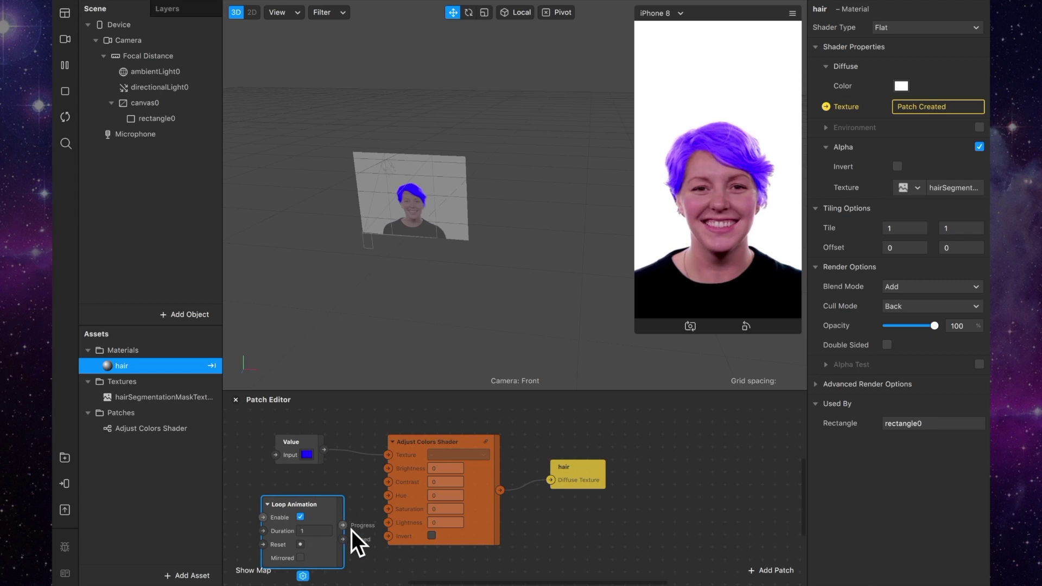
Connect the loop's Progress to the shader's Hue and set Duration to 2.
drag(346, 528, 392, 500)
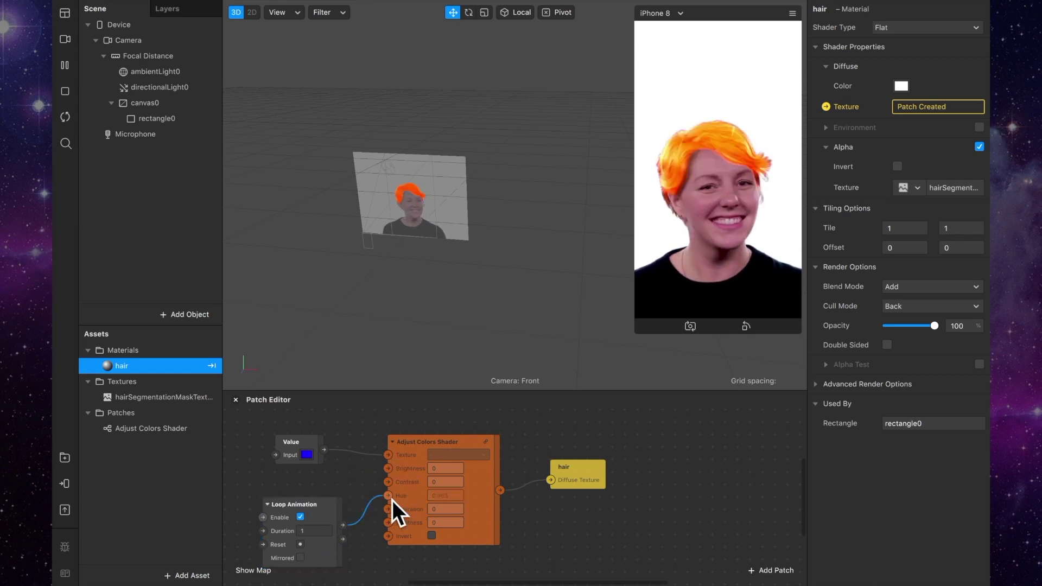
scroll(364, 517, down, 3)
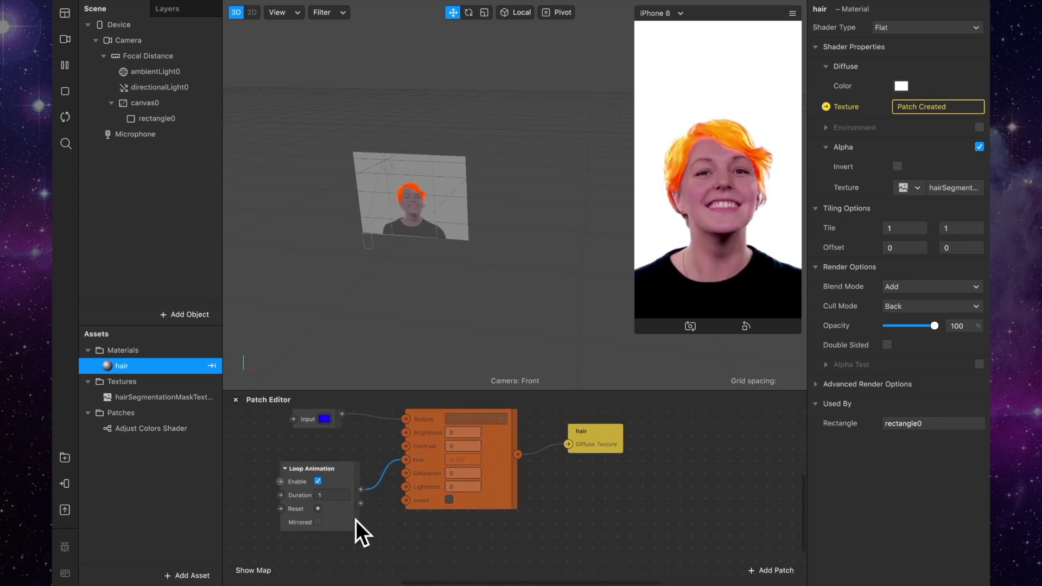
click(332, 495)
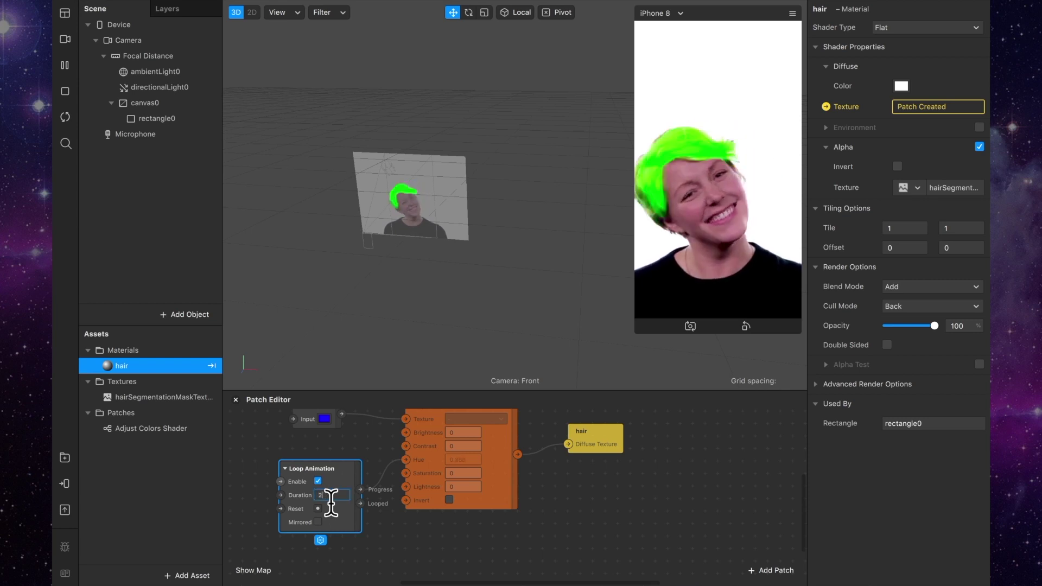
click(636, 512)
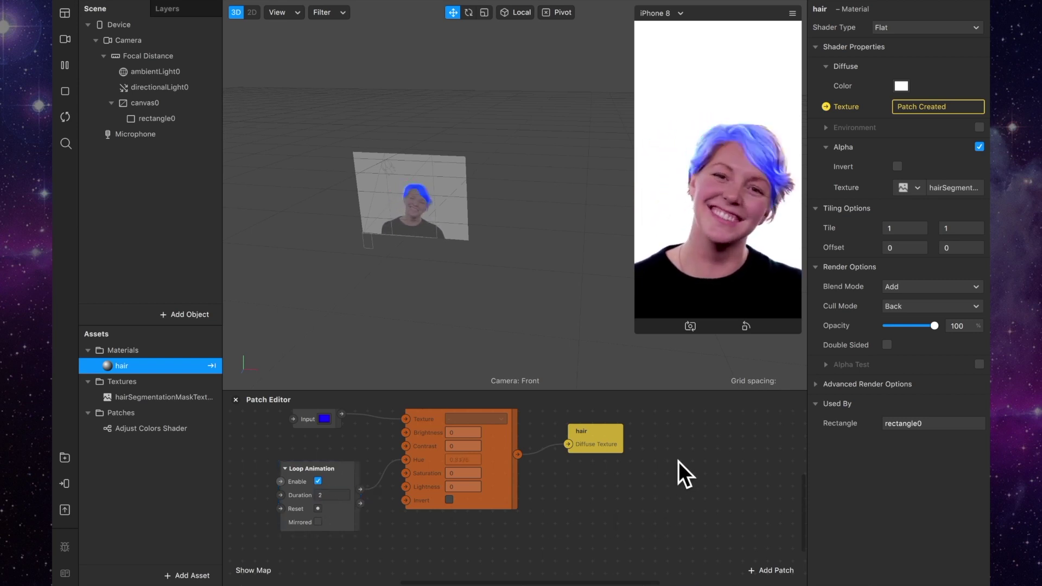
Insert a second rectangle under canvas0 filling the preview width and height.
click(156, 108)
click(197, 313)
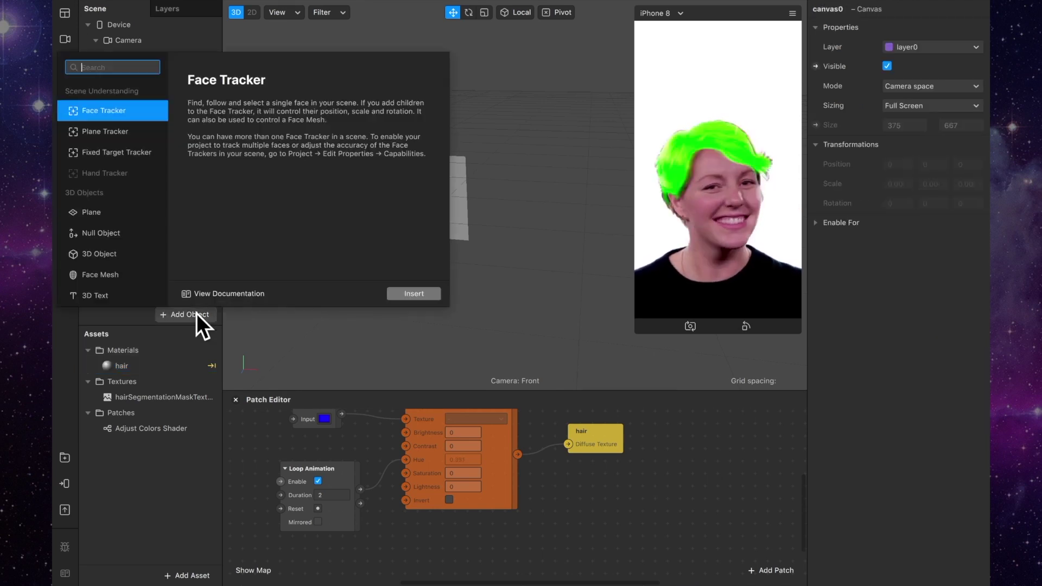
scroll(129, 253, down, 5)
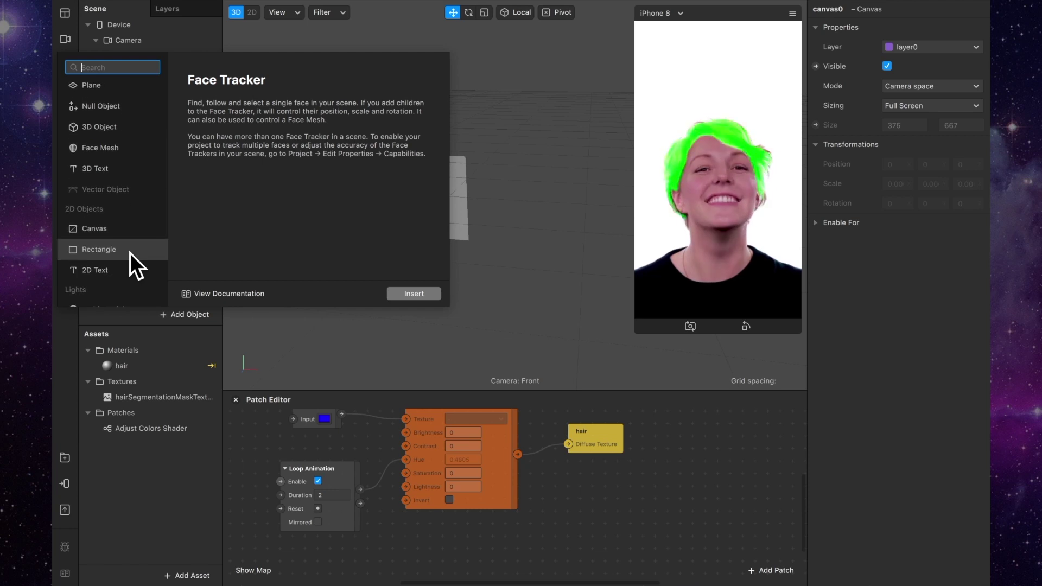
click(130, 250)
click(412, 293)
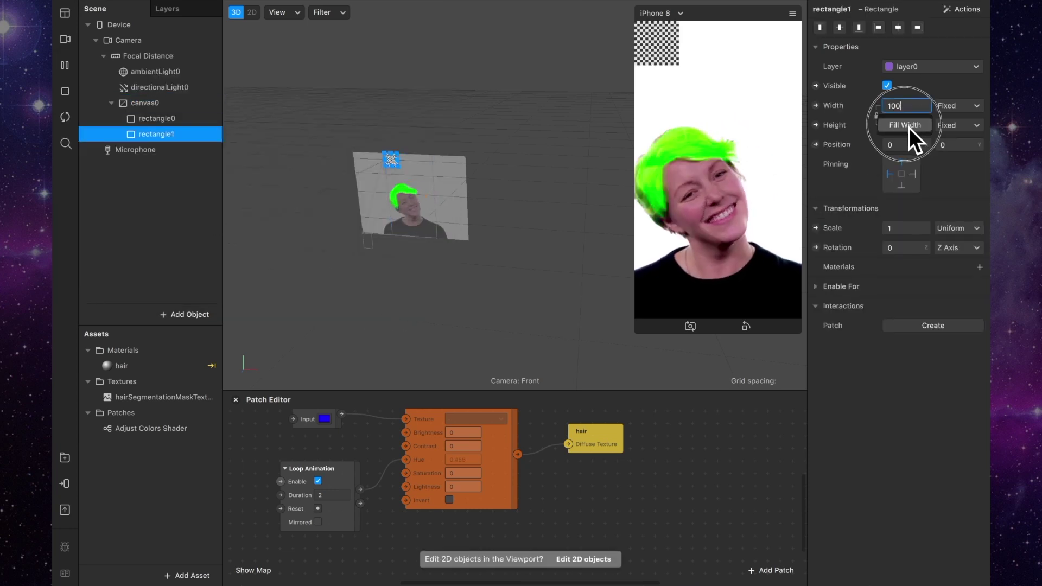
click(909, 128)
click(912, 148)
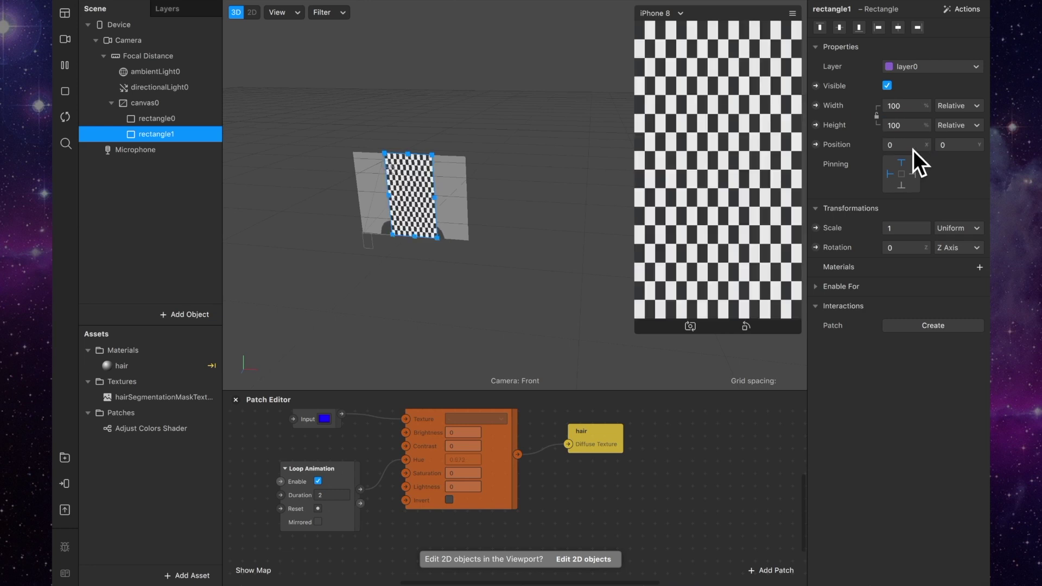
Move rectangle1 above rectangle0 and rename them 'bg' and 'hair'.
click(170, 136)
drag(171, 136, 171, 112)
double_click(161, 139)
text(hair)
key(Return)
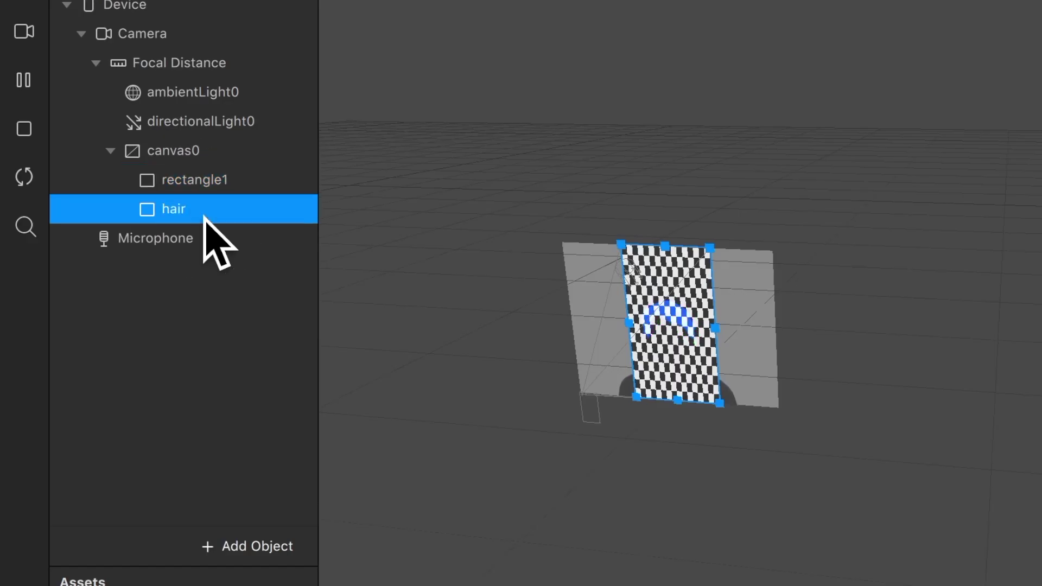
double_click(198, 183)
text(bg)
key(Return)
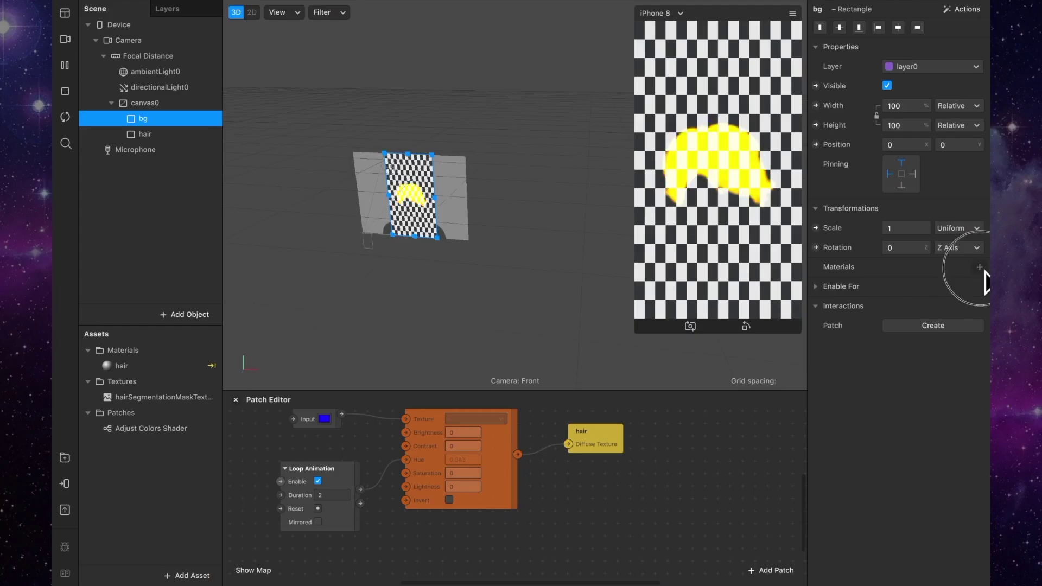
click(979, 267)
Give bg a new Flat-shader material named 'bg'.
click(942, 307)
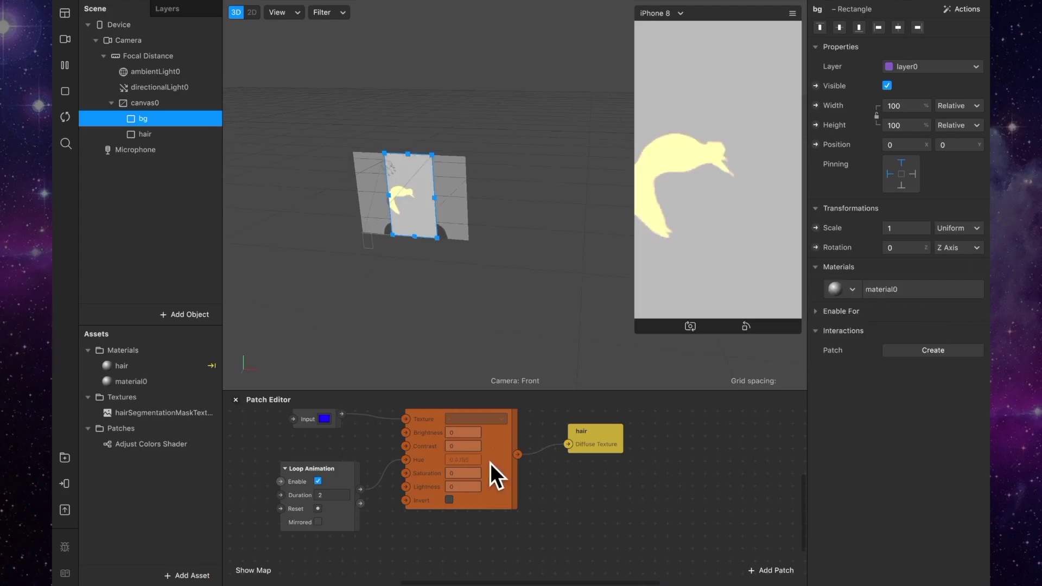
double_click(151, 385)
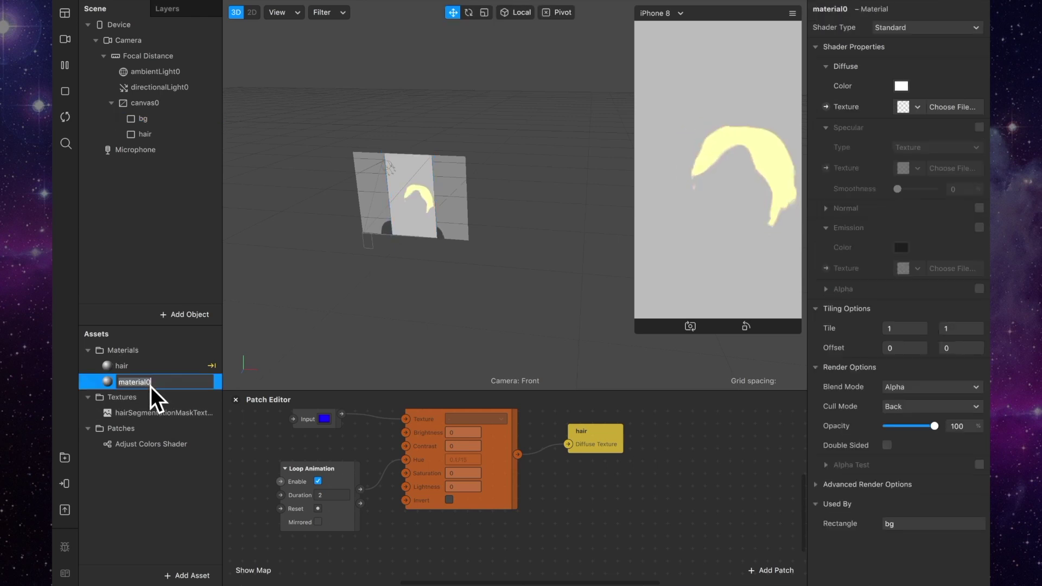
text(bg)
key(Return)
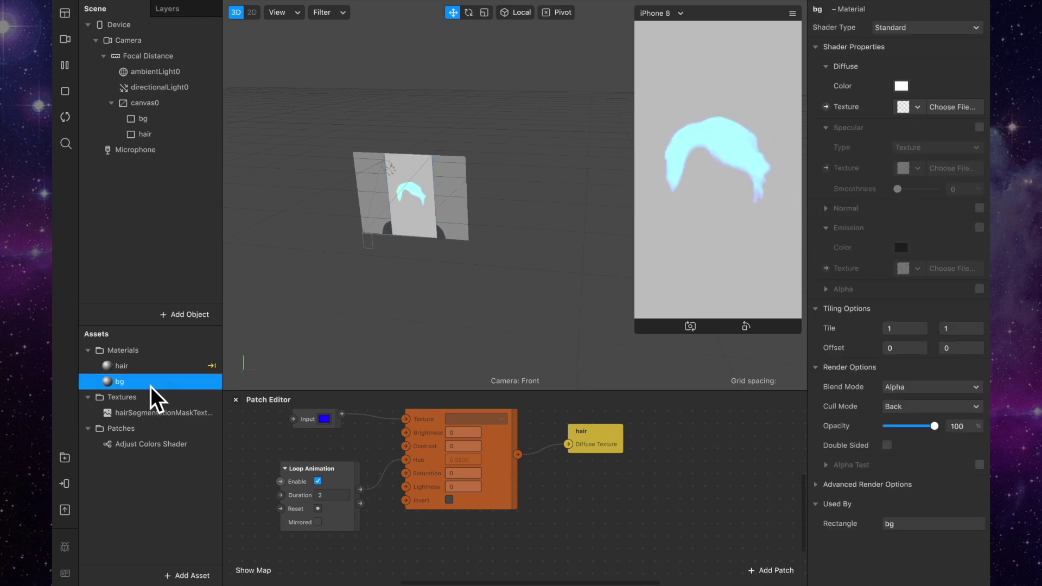
click(916, 30)
click(916, 31)
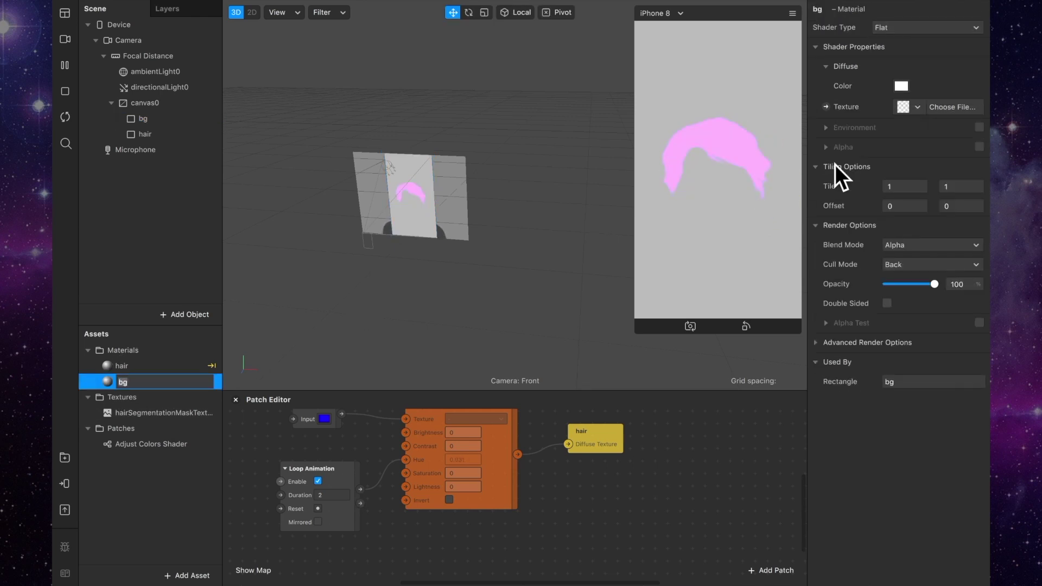
Make the bg texture a patch and add camera Texture Extraction for cameraTexture0.
click(825, 107)
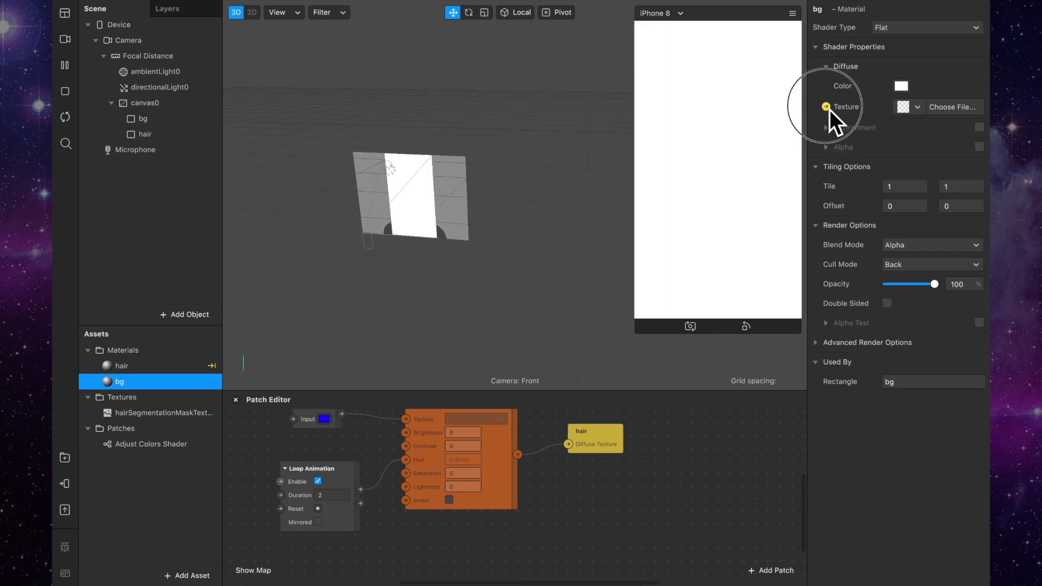
click(557, 463)
drag(557, 464, 620, 538)
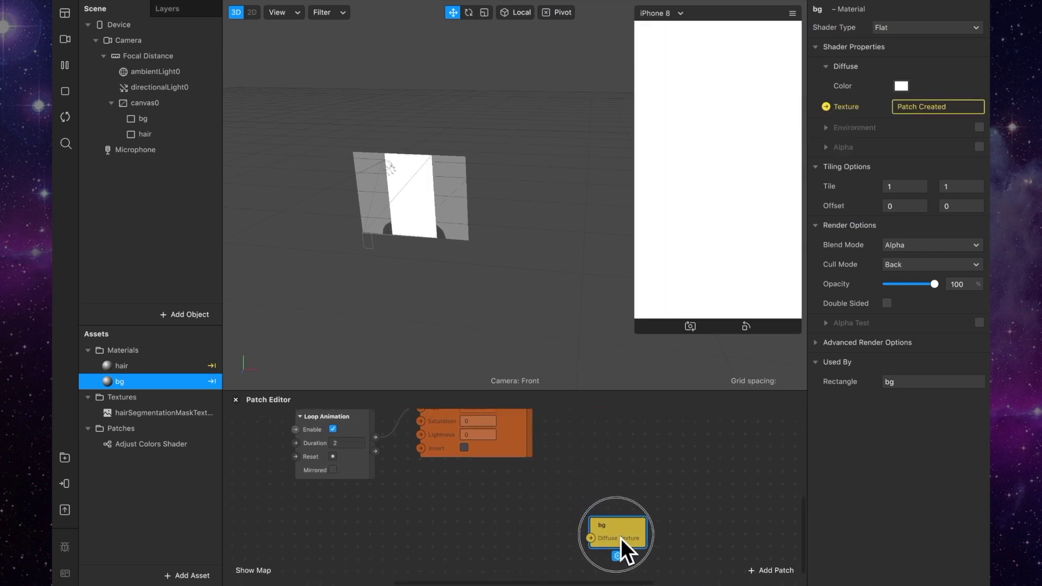
click(157, 41)
click(980, 106)
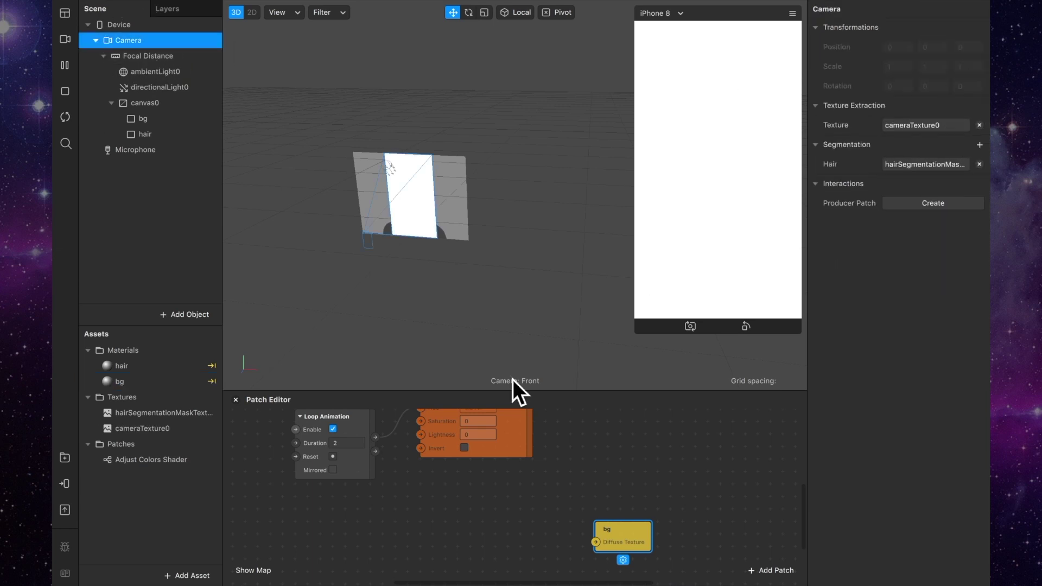
Add cameraTexture0 and a second Adjust Colors Shader to the graph, wired into bg's Diffuse Texture.
drag(156, 430, 672, 530)
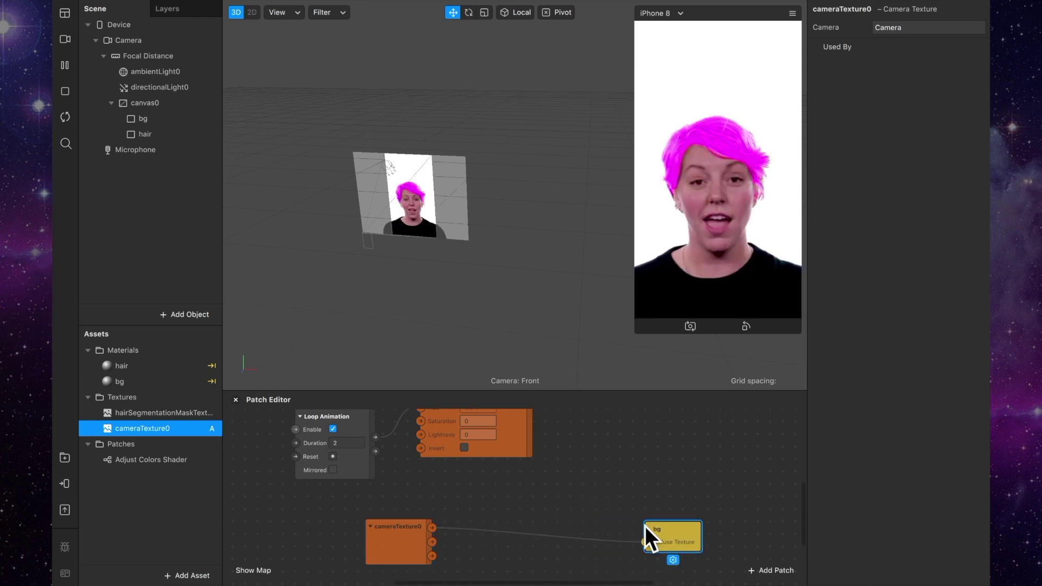
drag(153, 462, 499, 509)
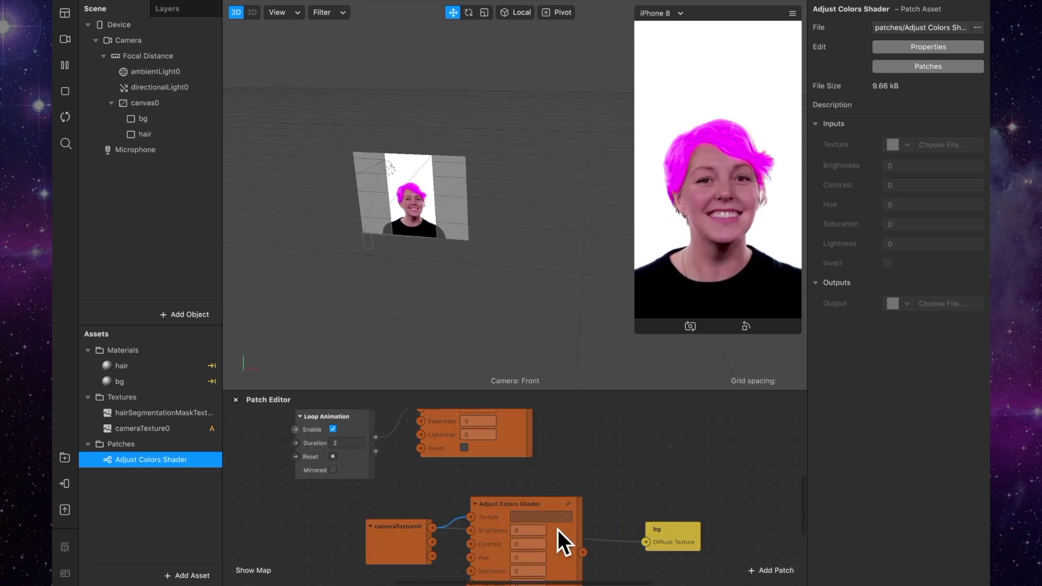
drag(650, 544, 645, 542)
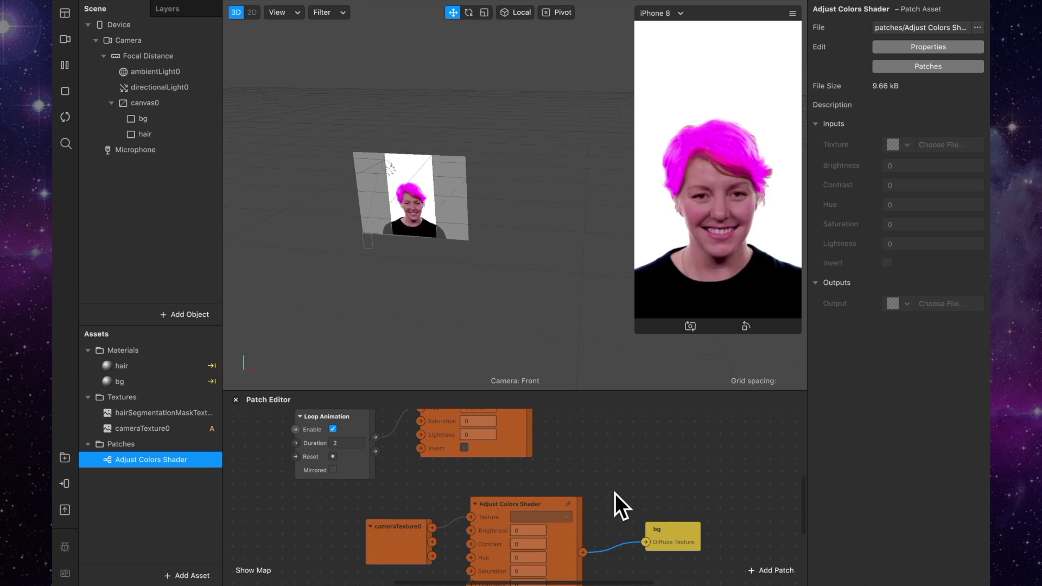
scroll(614, 493, down, 3)
Give the bg shader Saturation -1, Contrast 0.5 and Invert, and widen the phone preview.
click(554, 517)
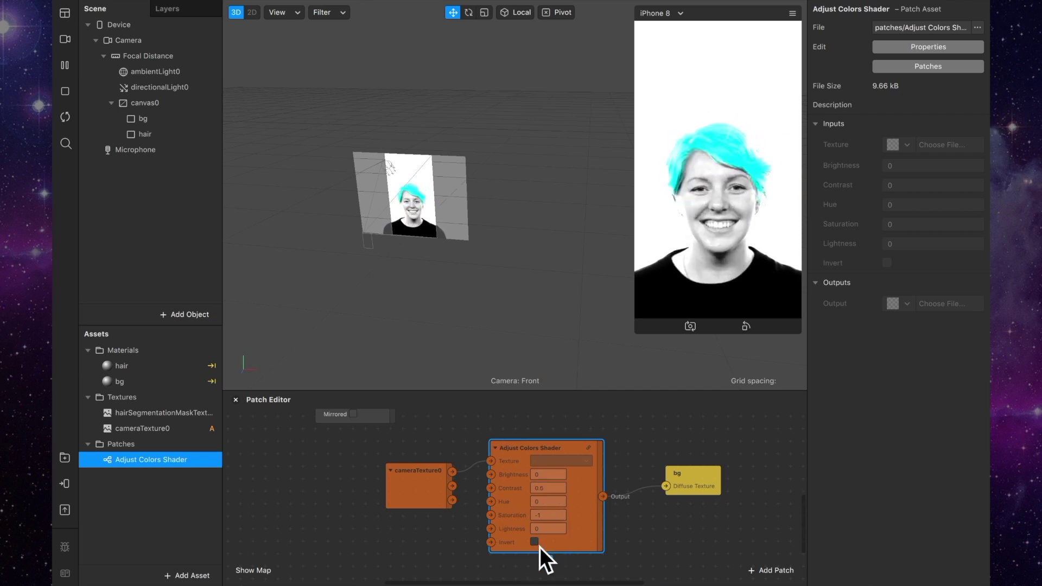
click(538, 545)
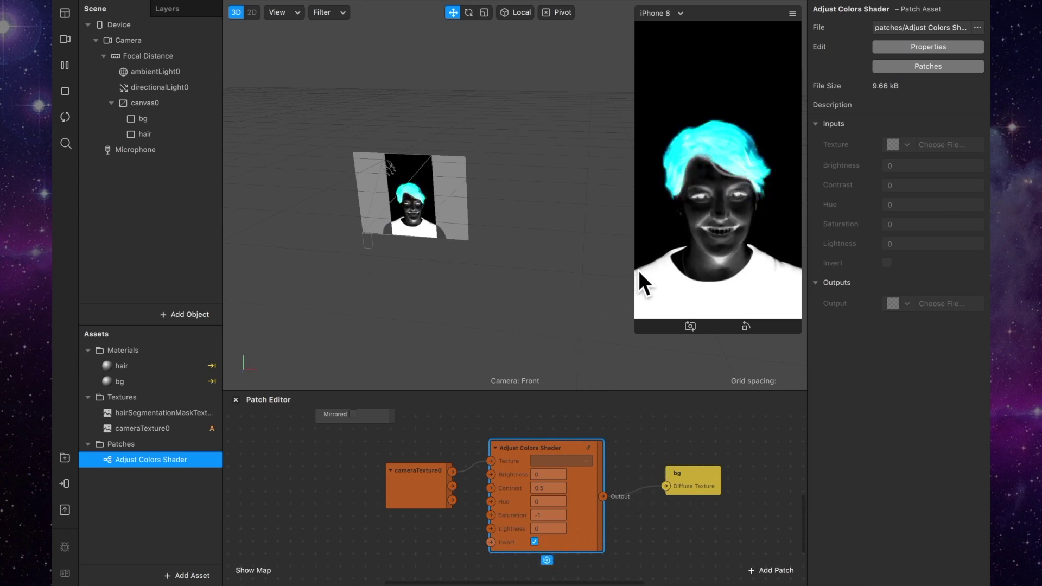
drag(635, 274, 554, 337)
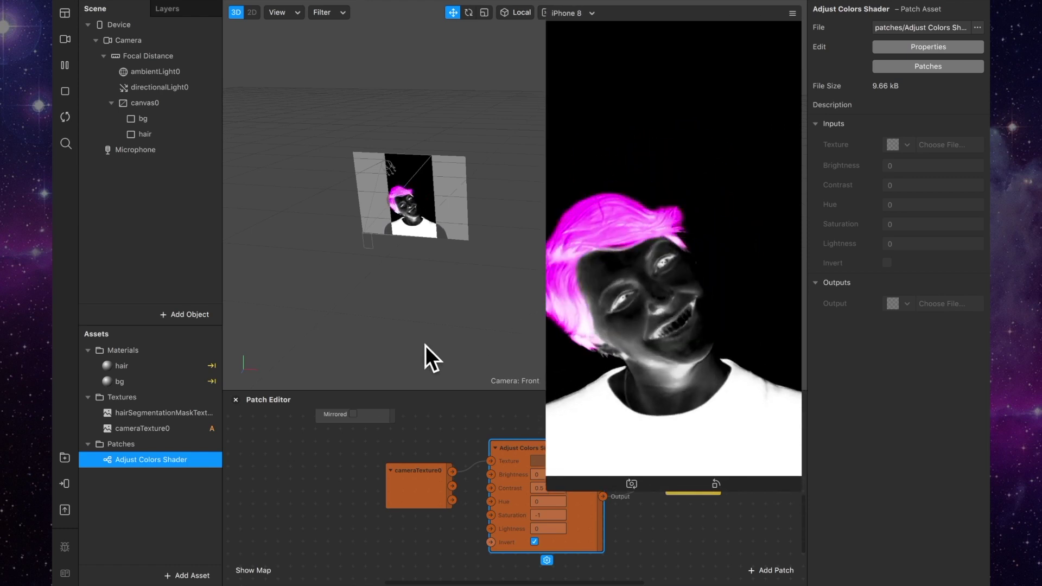
Set the hair material's opacity to 87% and its Blend Mode to Multiply.
click(153, 367)
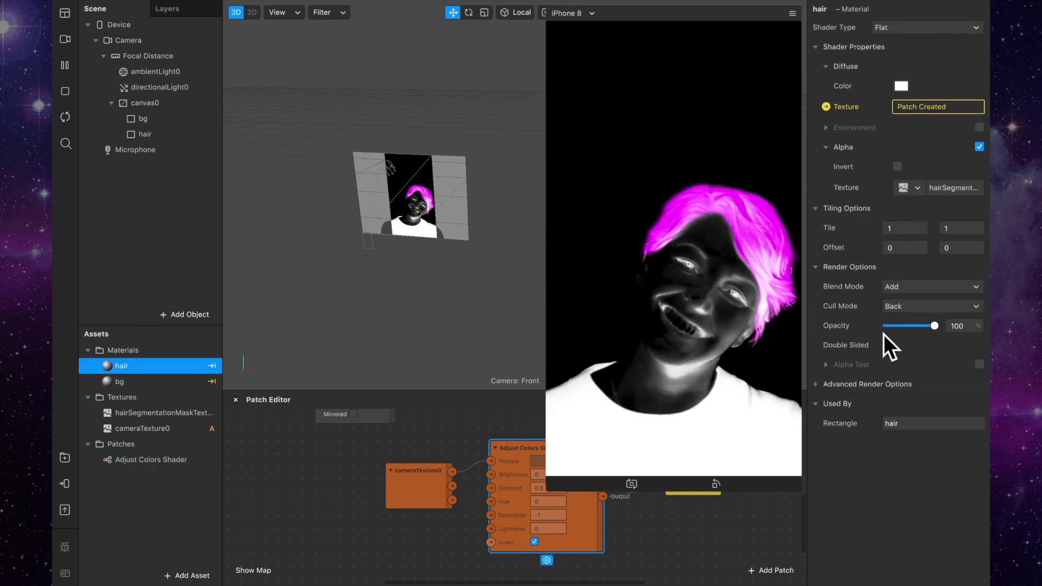
click(925, 328)
drag(924, 329, 954, 328)
click(925, 288)
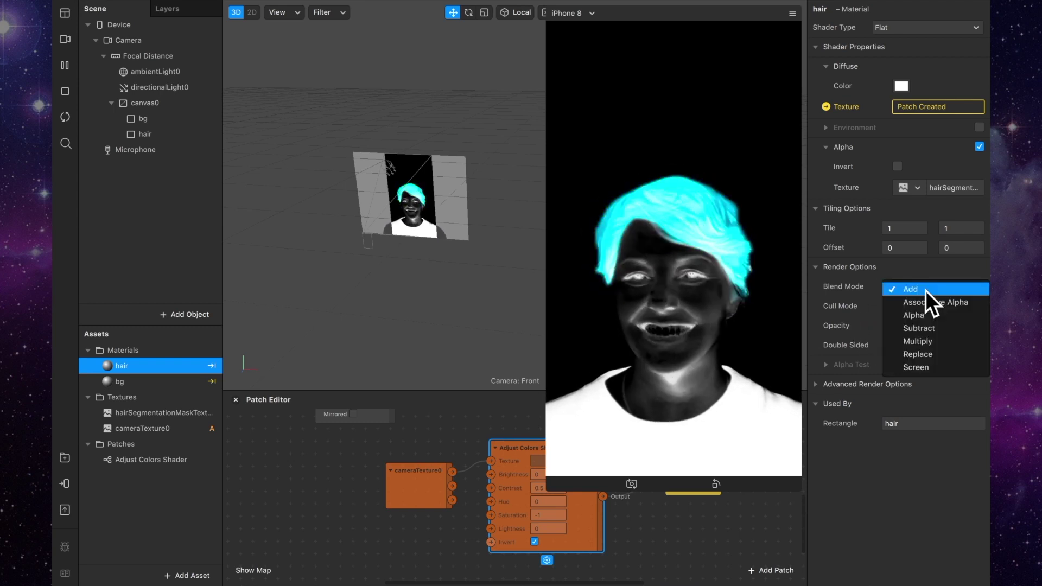
click(937, 340)
Colour material0 lemon yellow and material1 green.
click(790, 298)
click(871, 409)
click(130, 381)
click(901, 85)
click(814, 303)
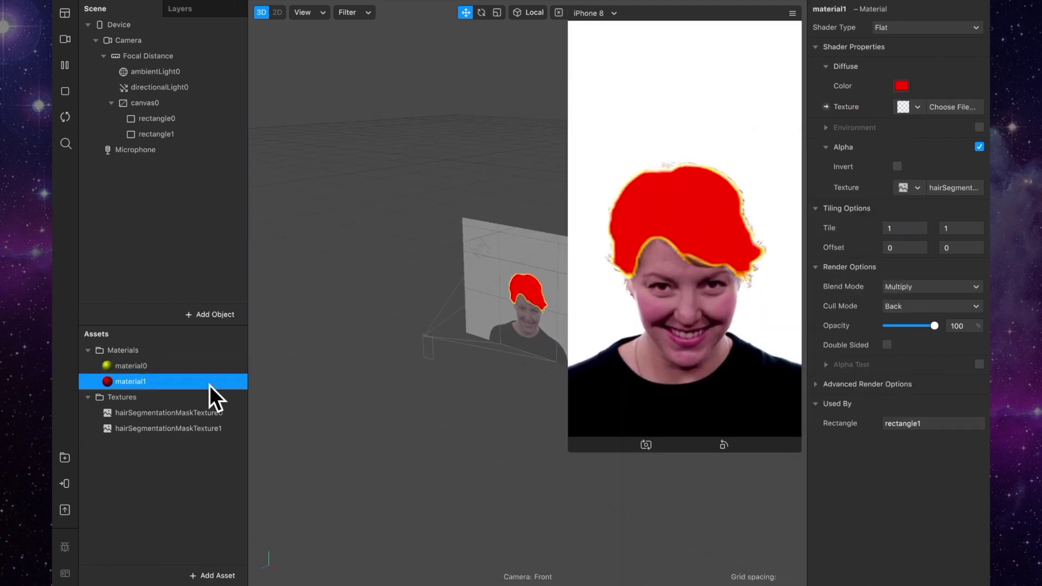
click(871, 410)
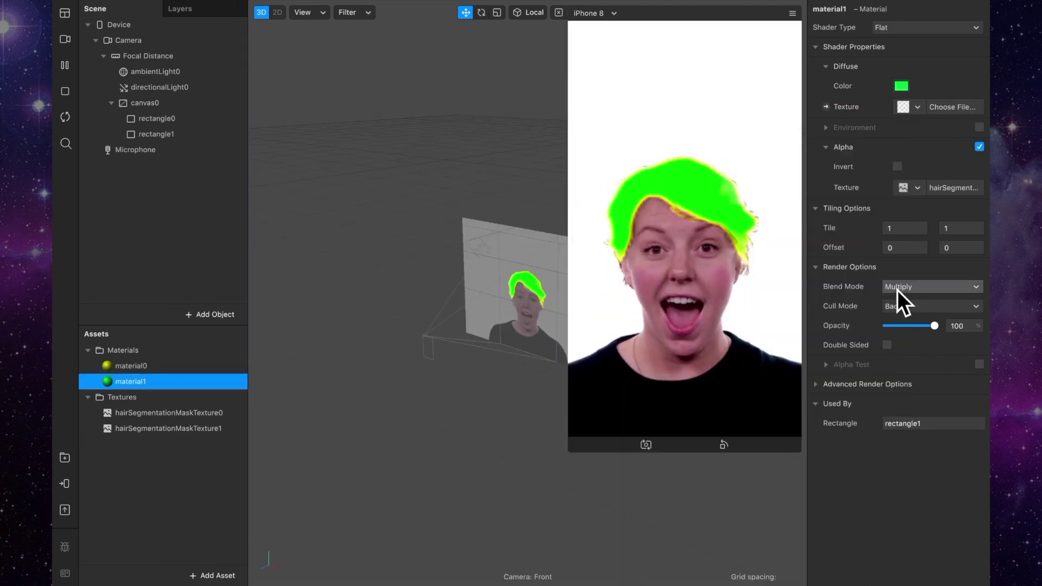
Resize the hair segmentation mask, then recolour material1 red and material0 blue.
click(898, 288)
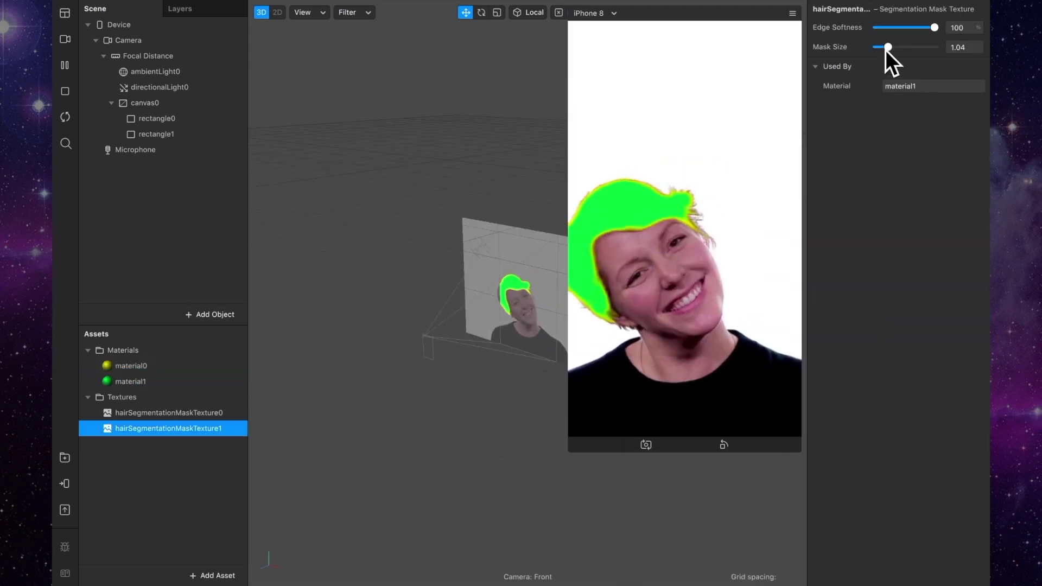
mouse_move(887, 48)
mouse_down()
mouse_move(915, 48)
mouse_move(896, 59)
mouse_move(907, 47)
mouse_up()
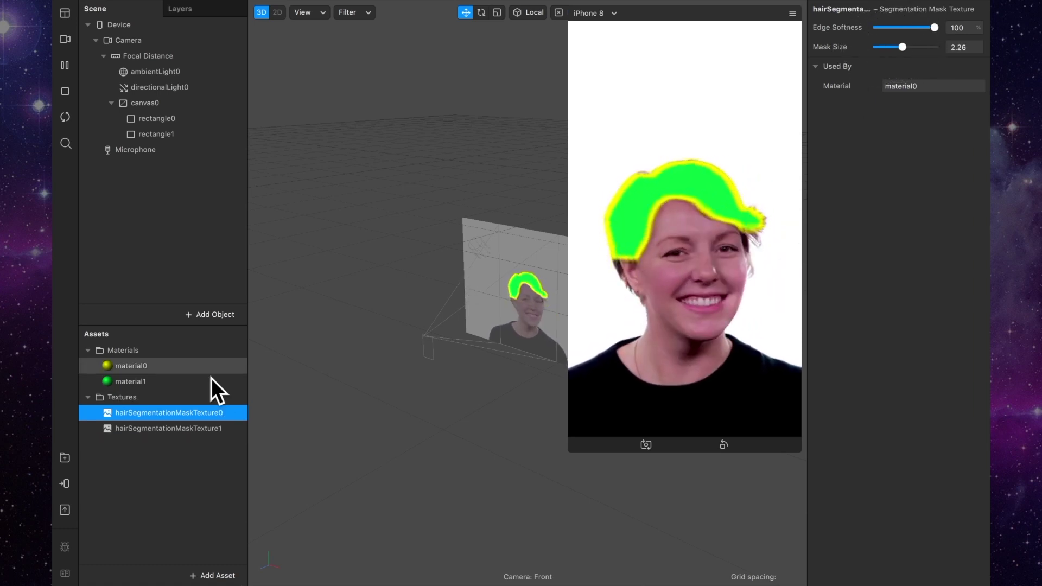
click(211, 381)
click(901, 86)
click(762, 342)
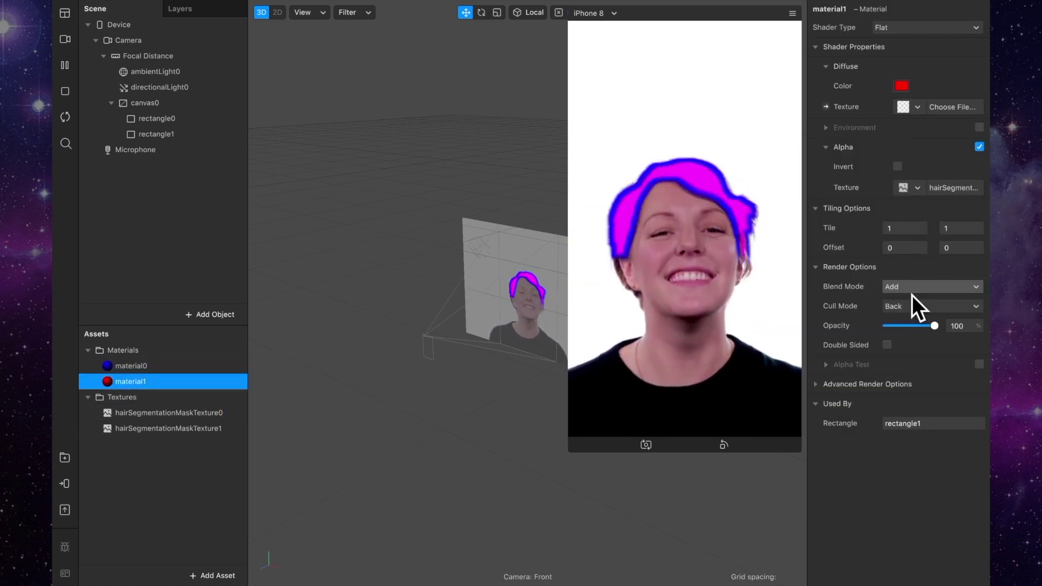
click(908, 288)
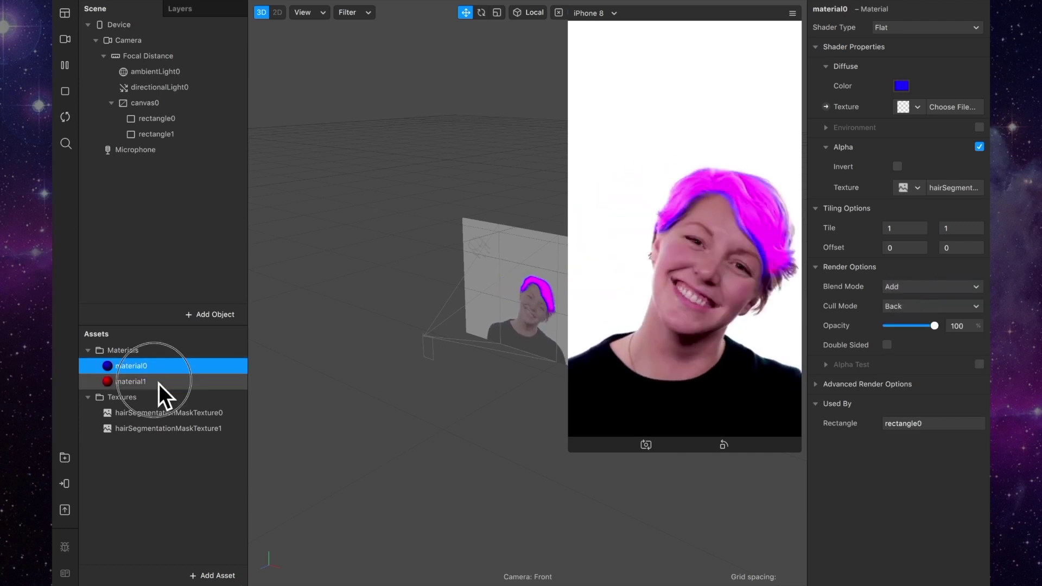
Switch material1 to Multiply blending and set the Value node's input to 50.
click(155, 381)
click(931, 287)
click(917, 341)
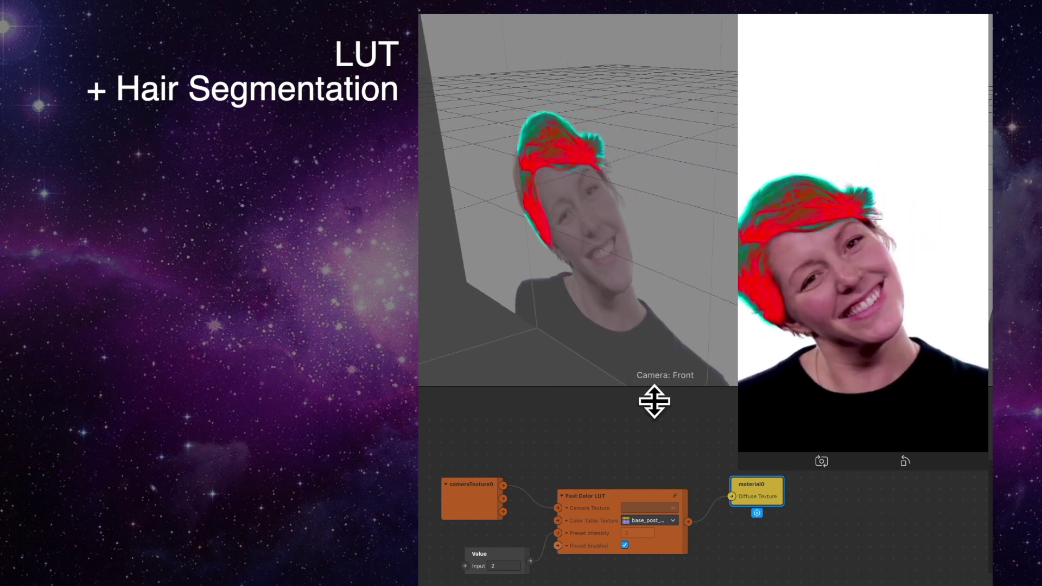
double_click(510, 566)
text(50)
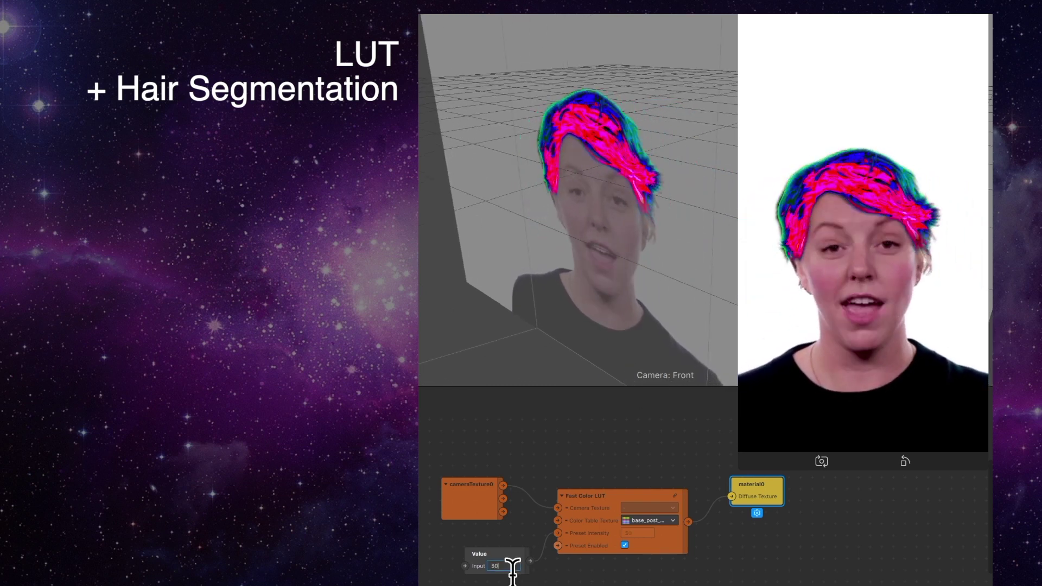